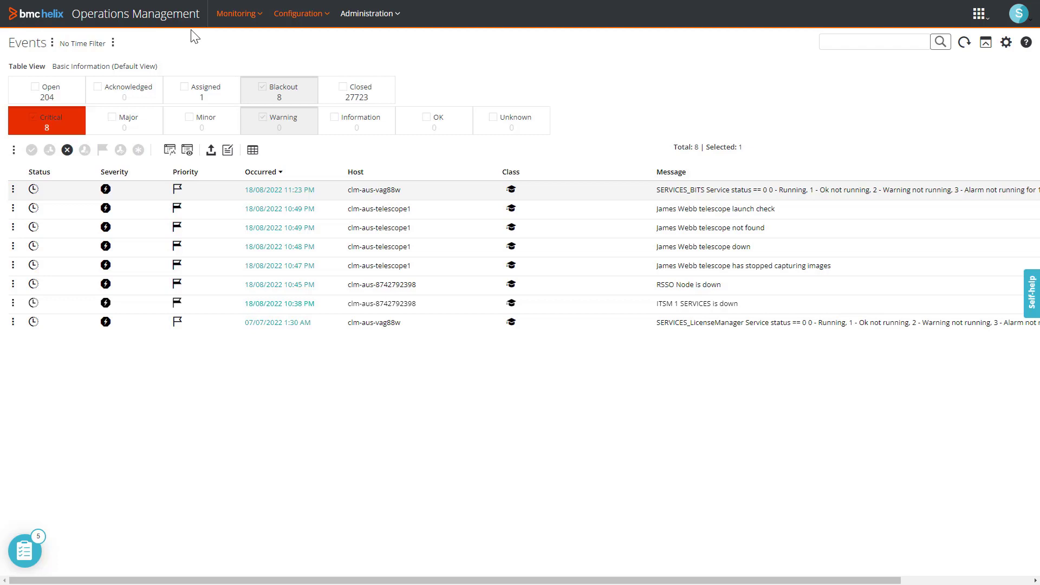
Start creating a new blackout policy and launch the self-help walkthrough for creating a blackout policy.
click(325, 16)
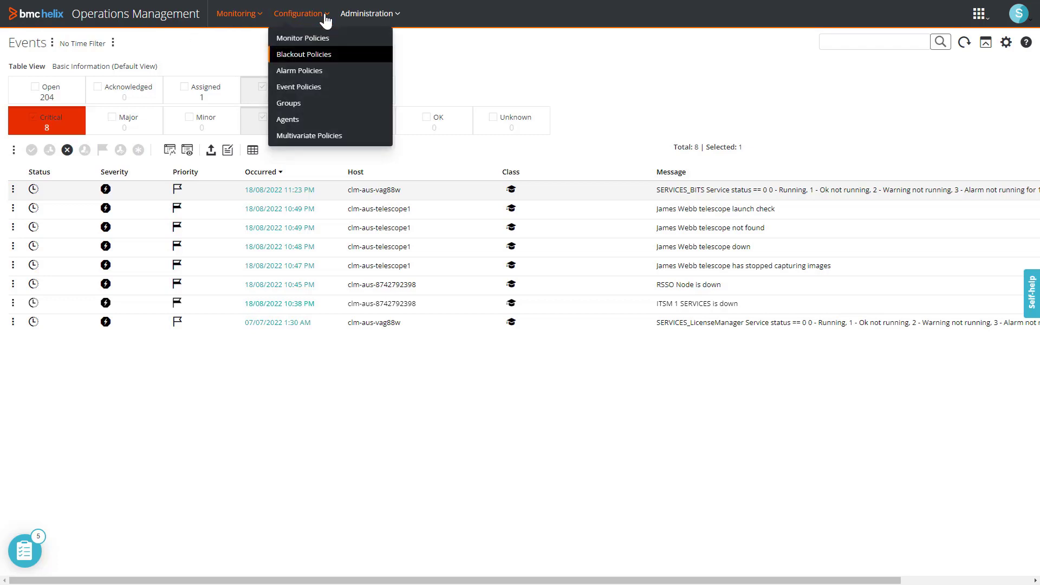
click(324, 55)
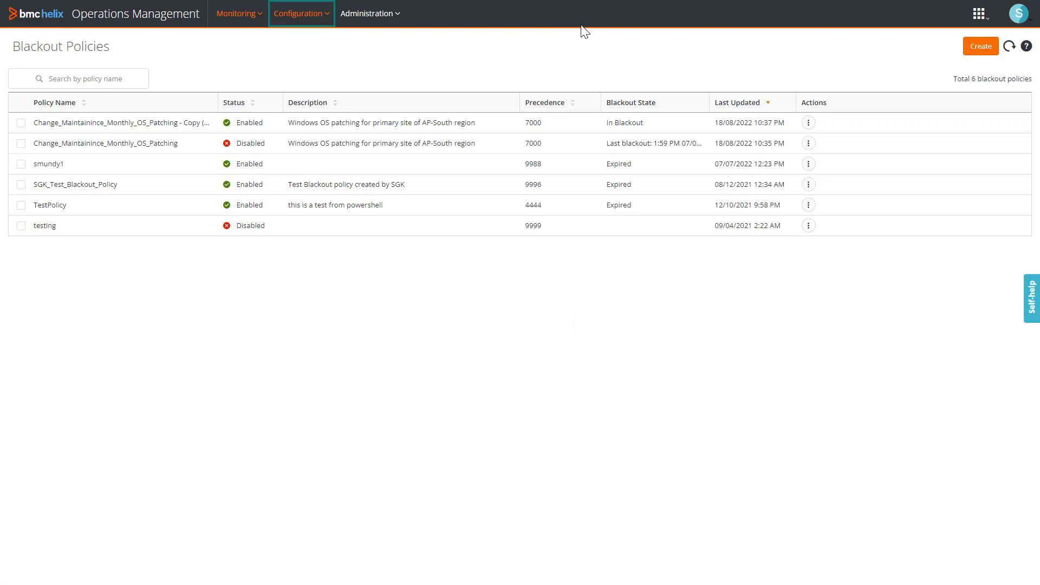
click(973, 49)
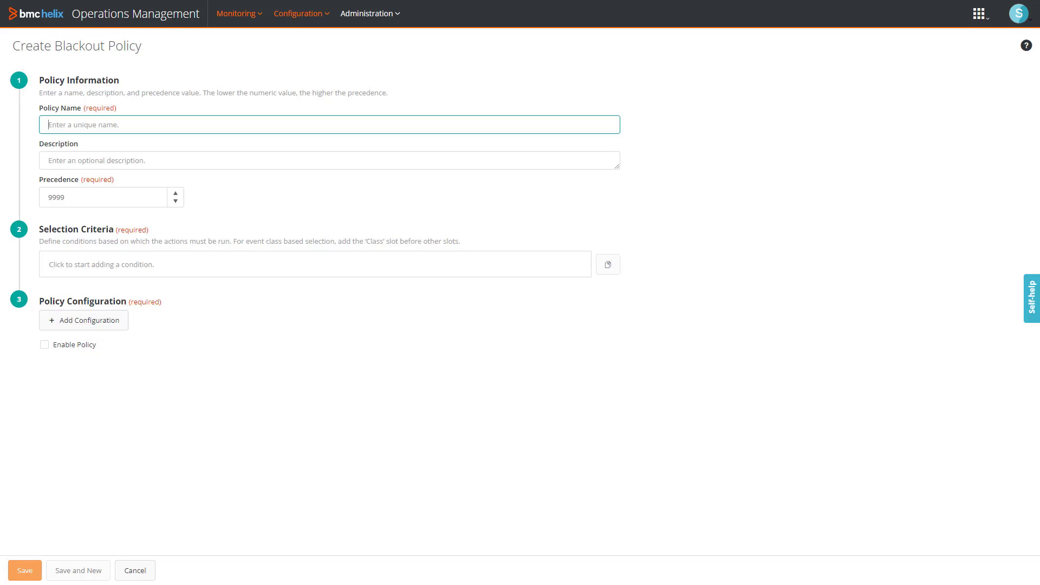
click(1033, 321)
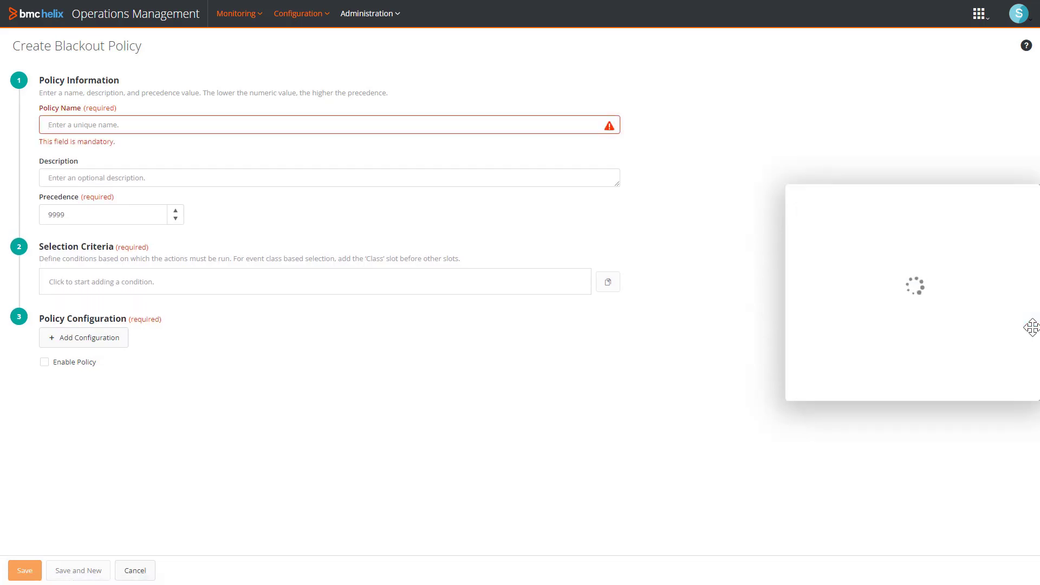
click(888, 262)
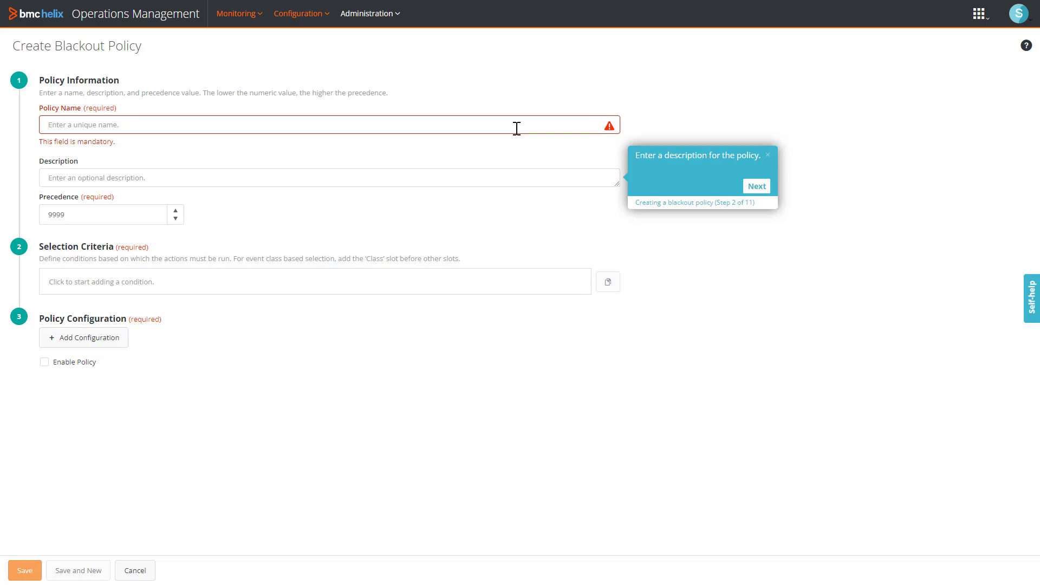
Name the policy Demo_Change_Maintainince_Monthly_OS_Patching and describe it as "Windows OS patching for the primary site of AP region".
text(Demo_Change_Maintainince_Monthly_OS_Patching)
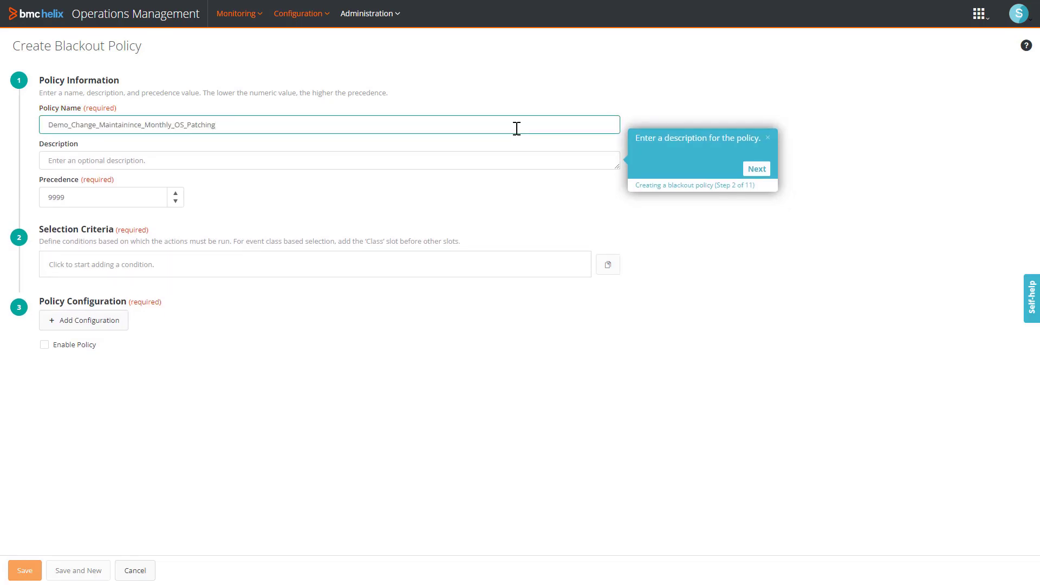
click(480, 161)
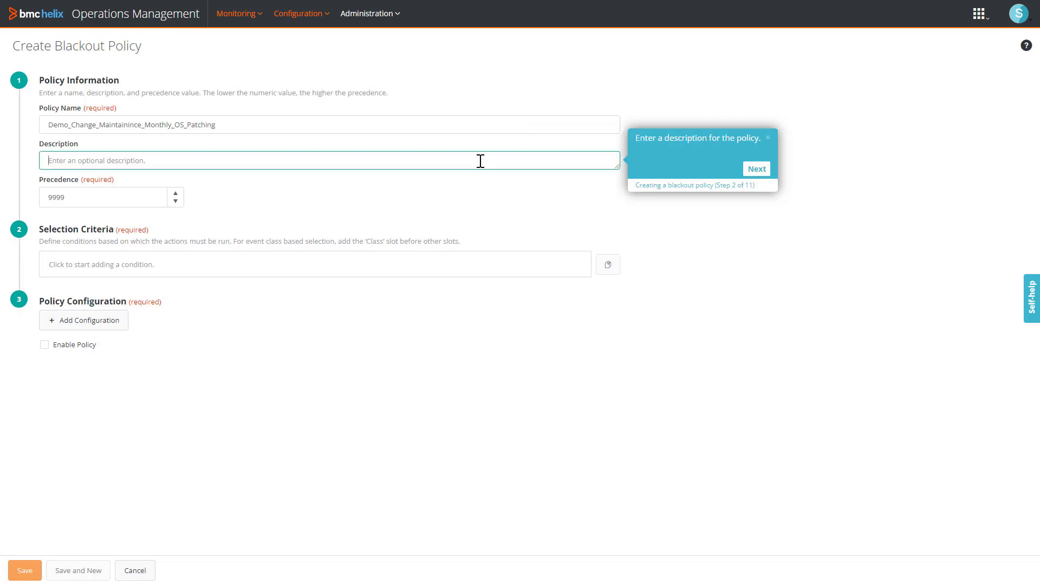
text(Windows OS patching for the primary site of AP region)
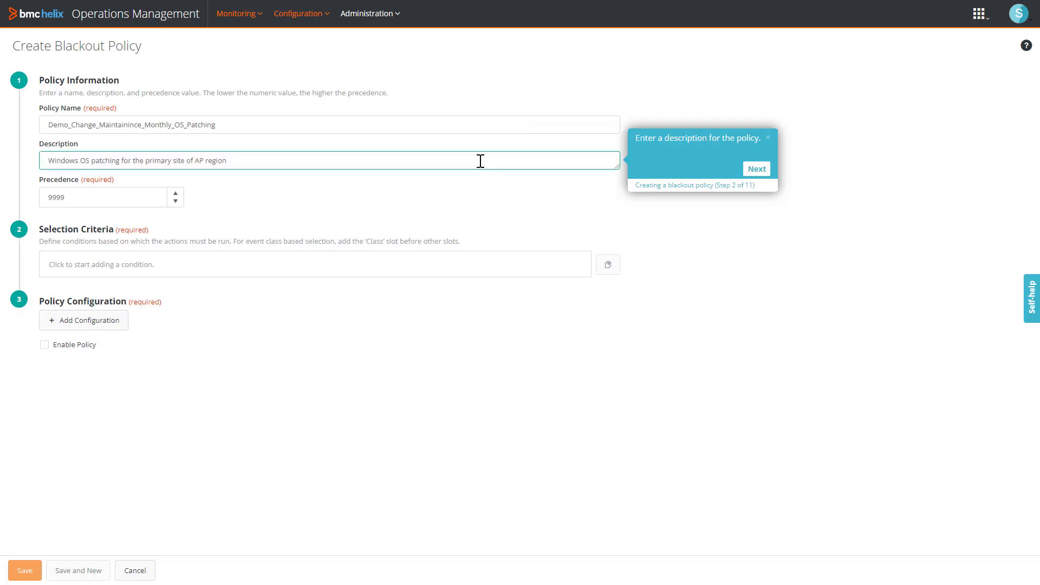
Set the policy's precedence to 4999.
click(97, 201)
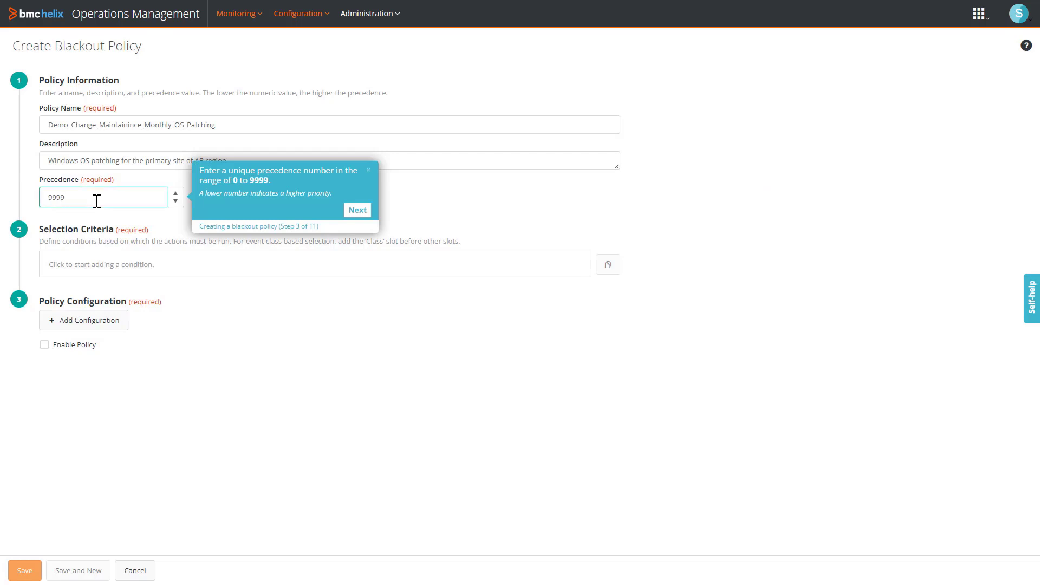
key(BackSpace)
key(BackSpace)
key(BackSpace)
key(BackSpace)
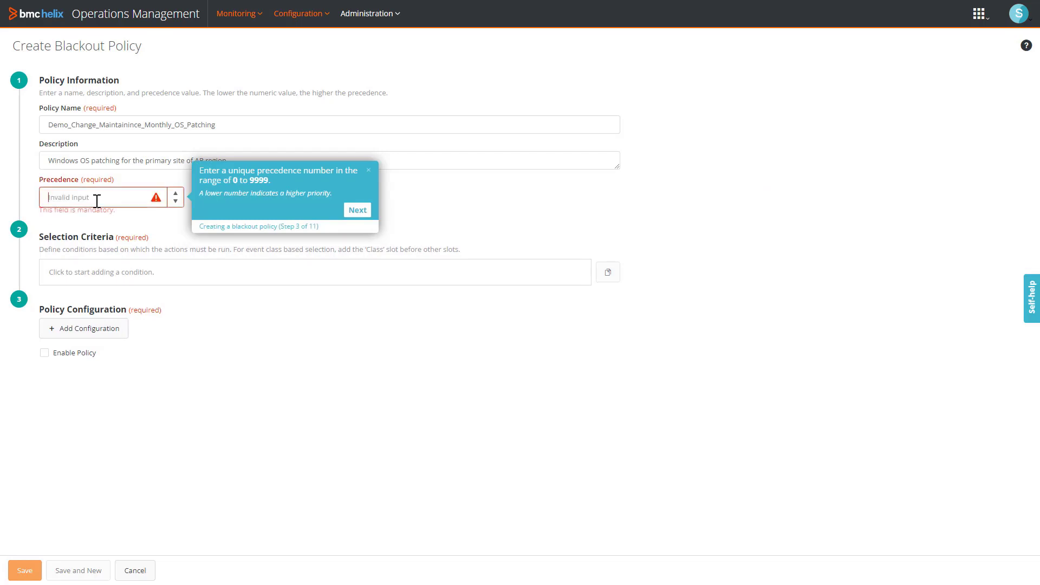
text(4999)
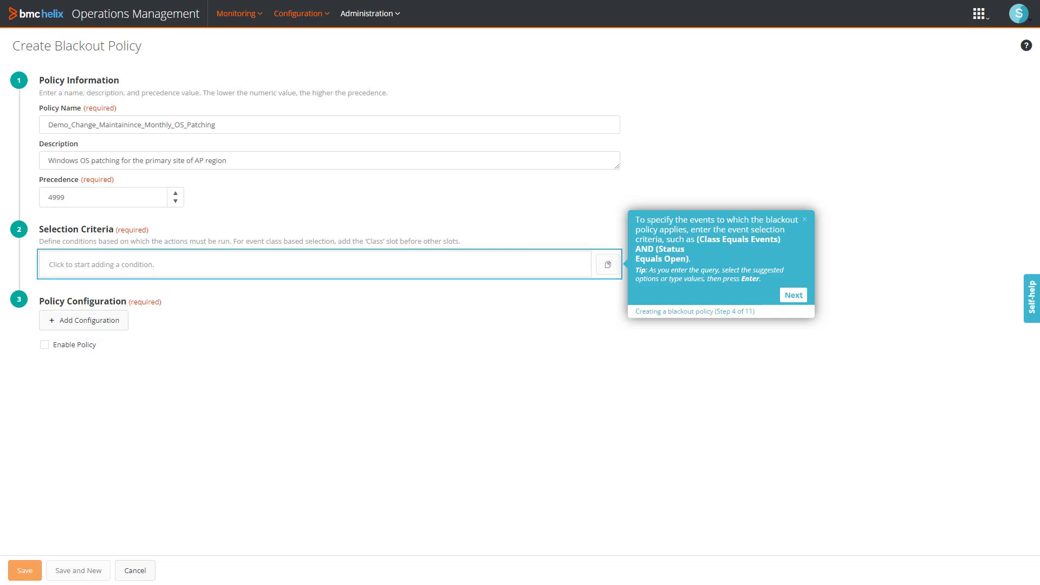
Add the bracketed condition (Class Equals Alarm) to the policy's selection criteria.
click(112, 264)
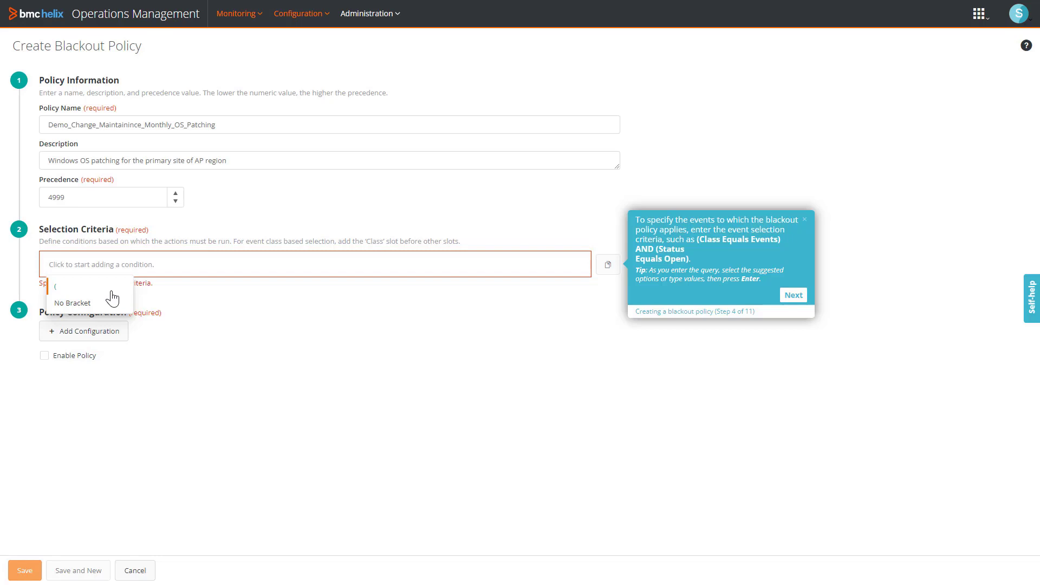
click(111, 291)
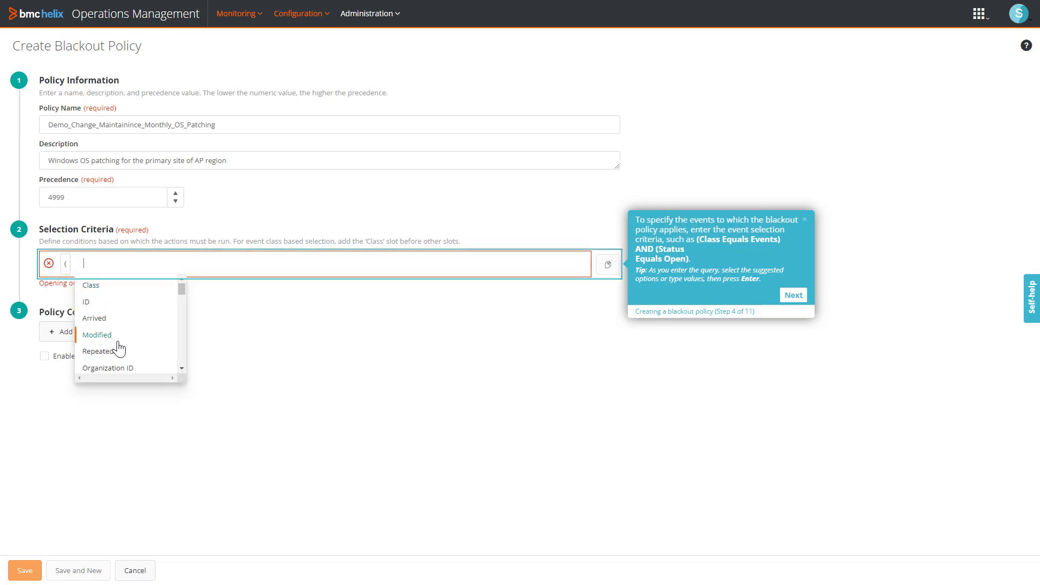
click(118, 297)
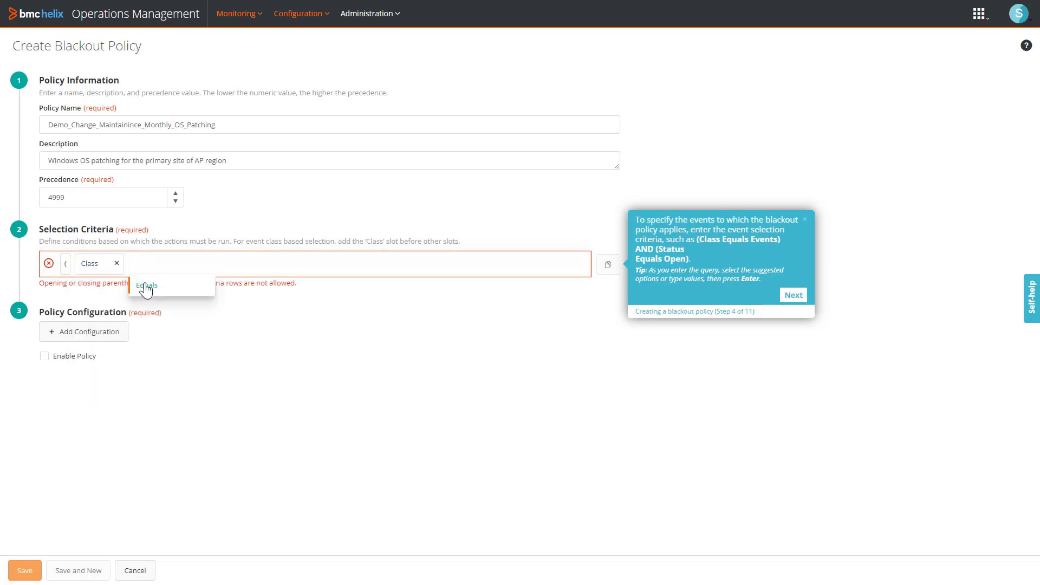
click(144, 294)
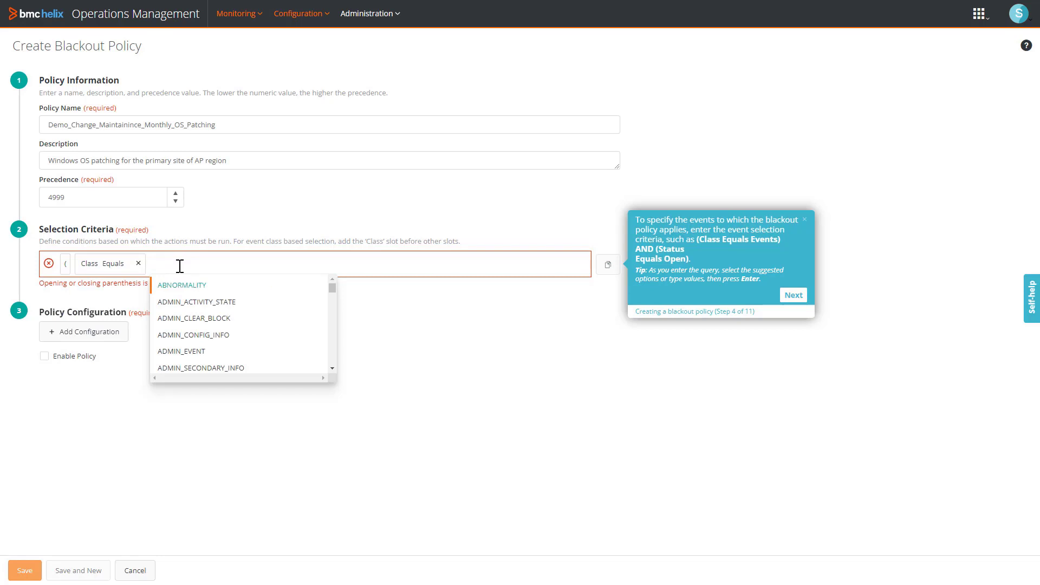
text(Alarm)
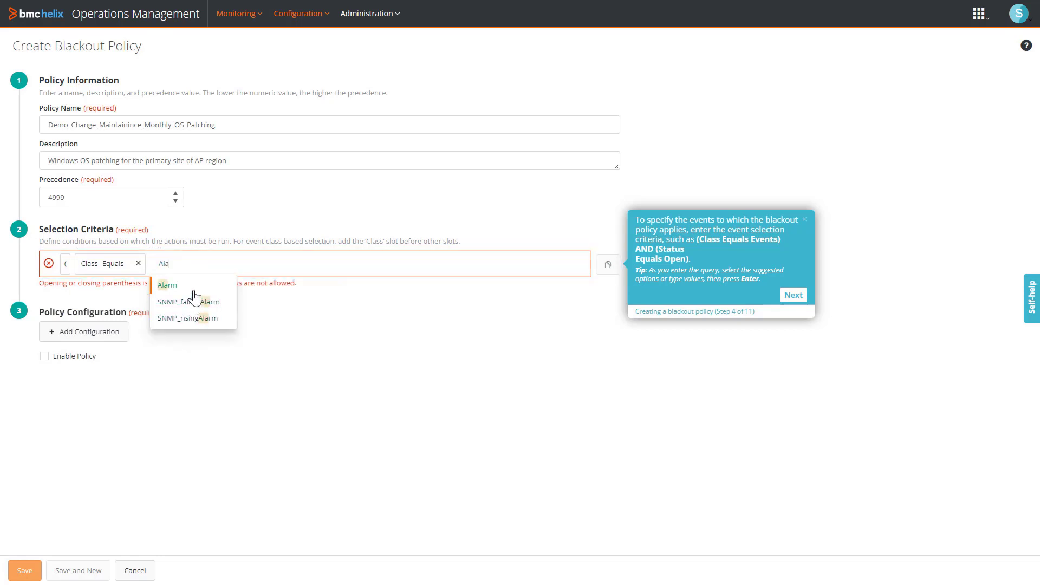
key(Return)
key(Return)
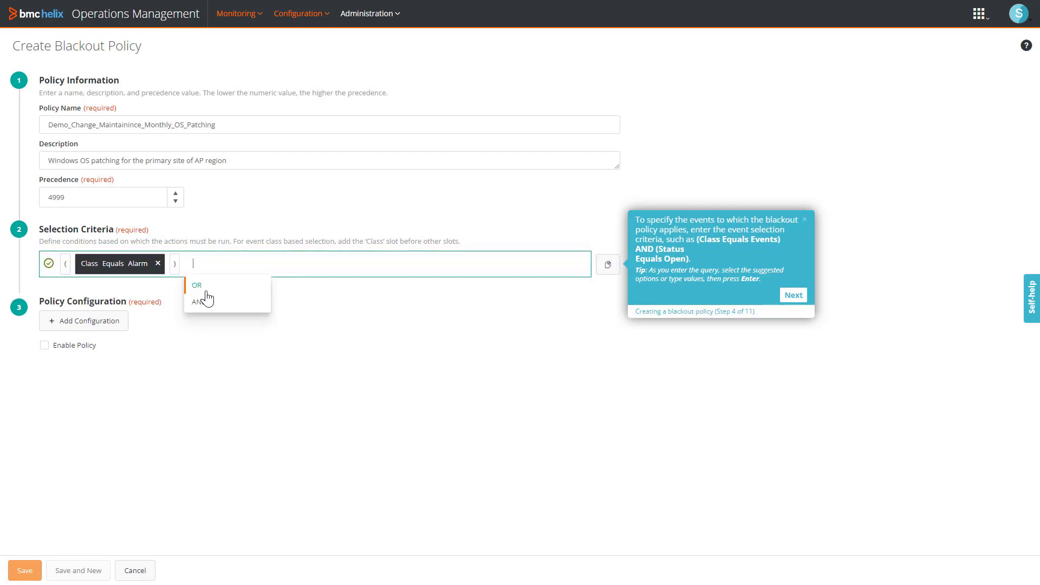
Extend the selection criteria with AND (Location Equals AP), and advance the walkthrough to the policy configuration.
click(207, 307)
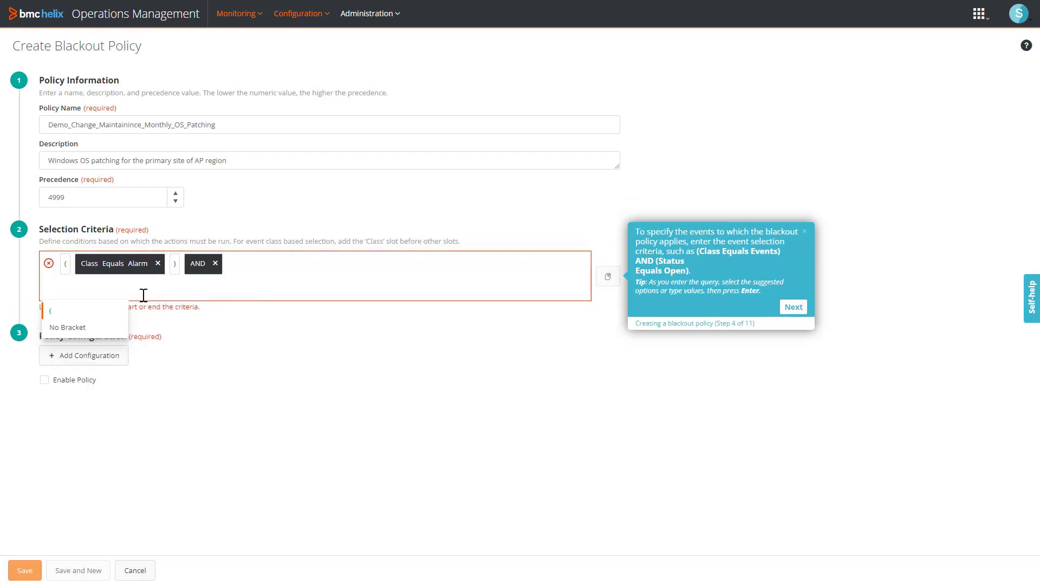
key(Return)
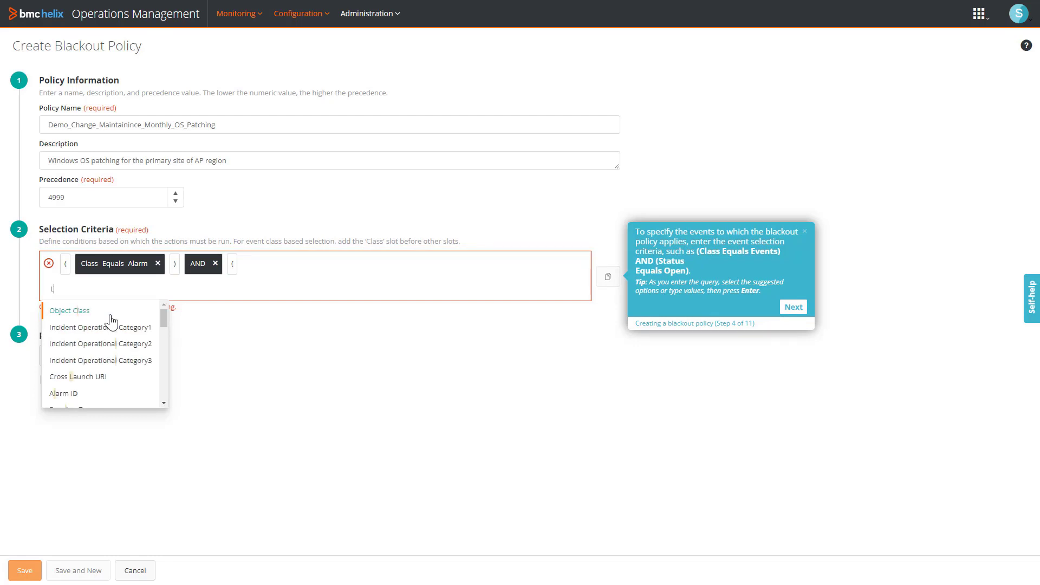
text(Lca)
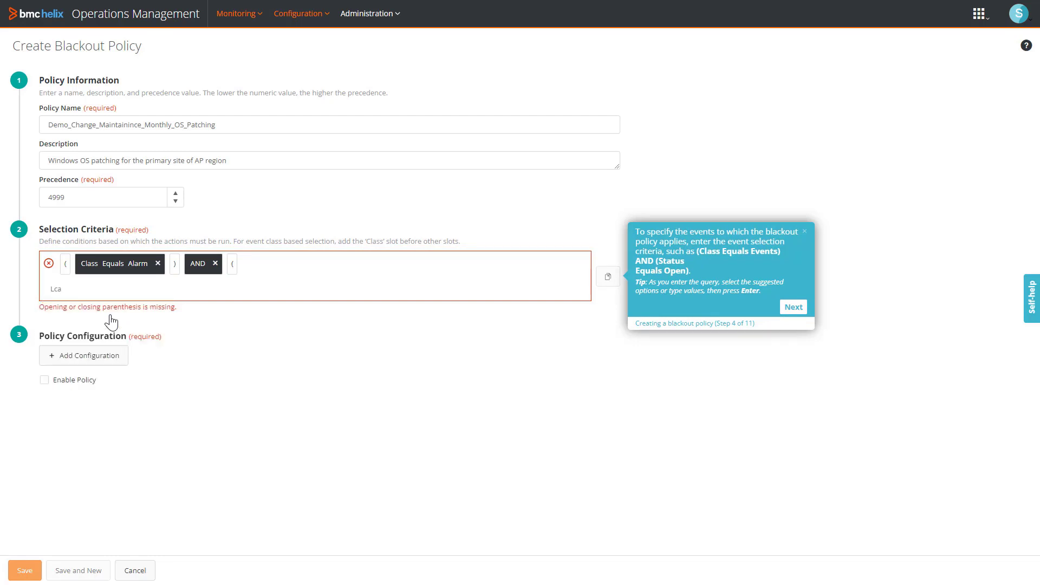
key(BackSpace)
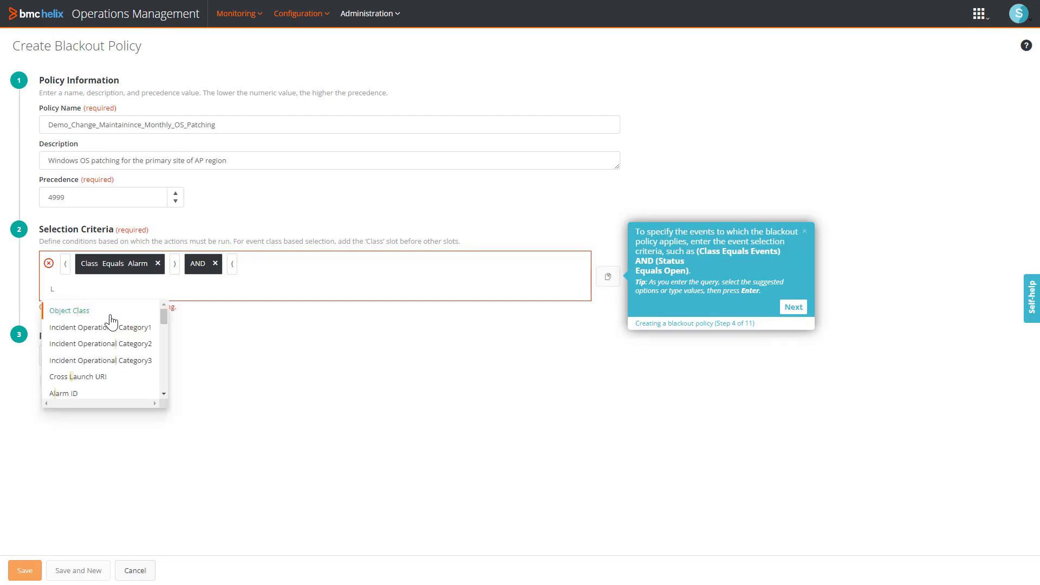
text(oc)
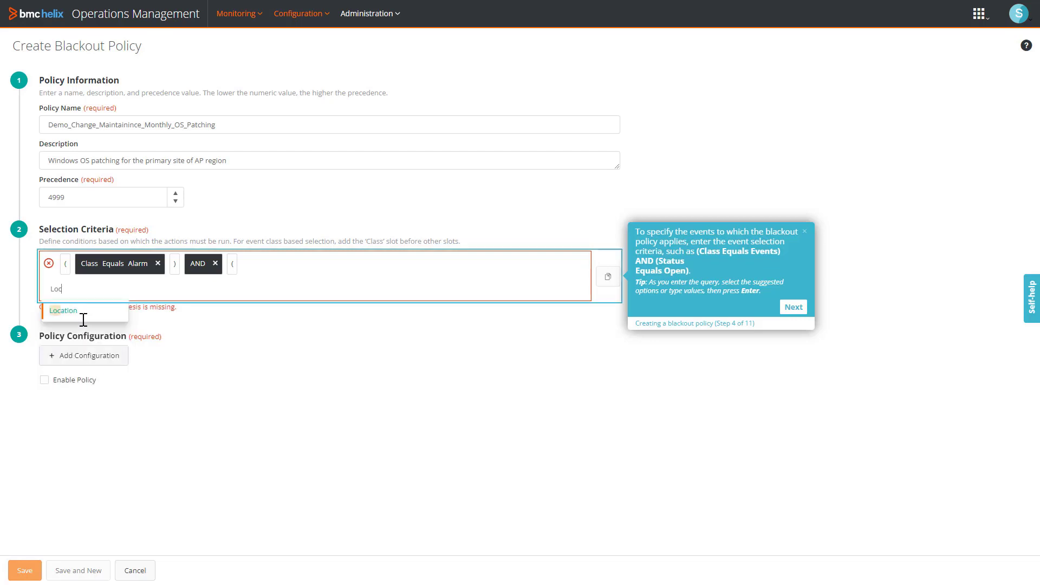
click(82, 316)
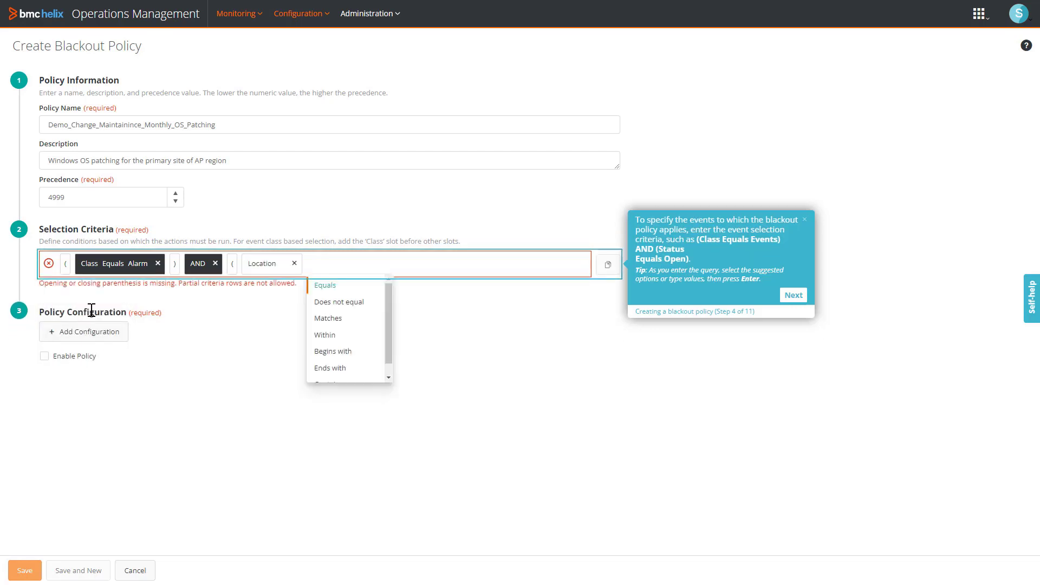
click(329, 291)
text(AP)
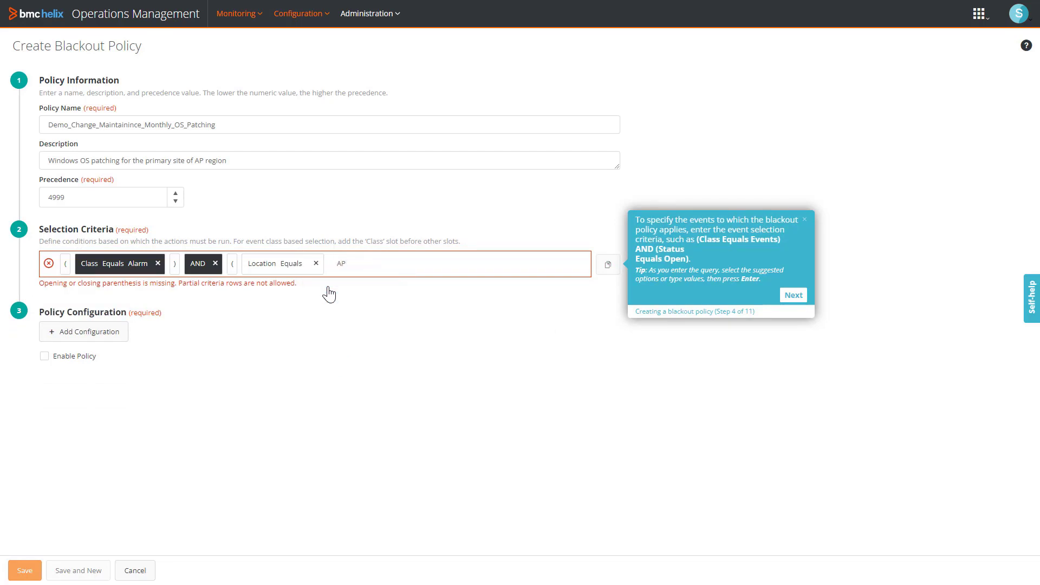
key(Return)
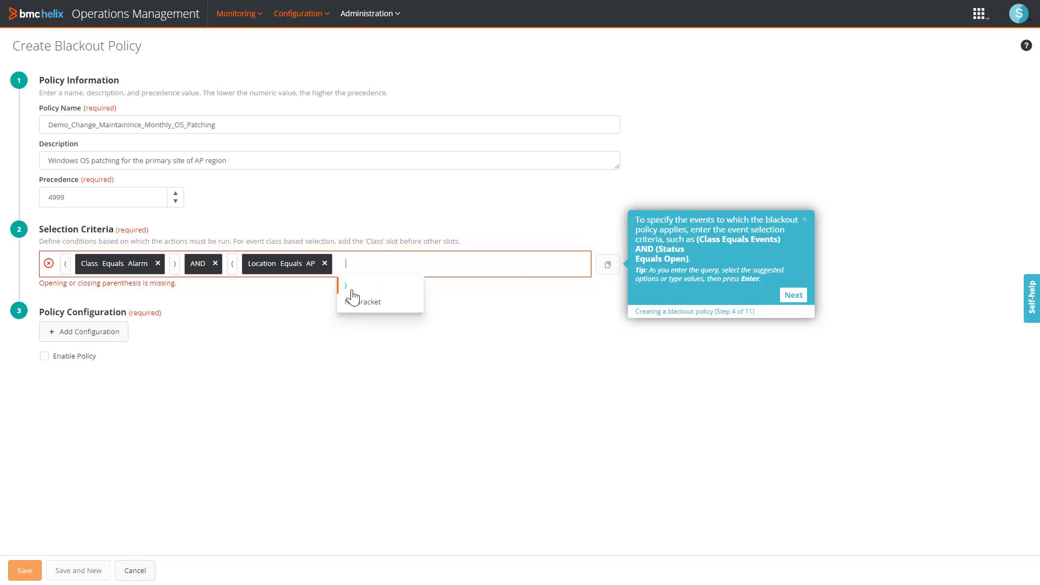
click(352, 288)
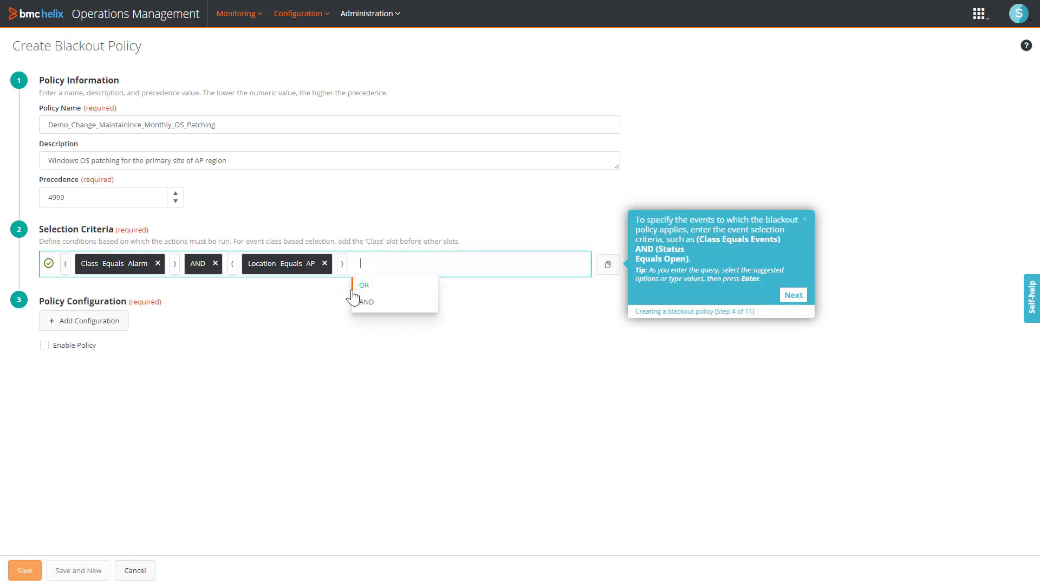
click(792, 296)
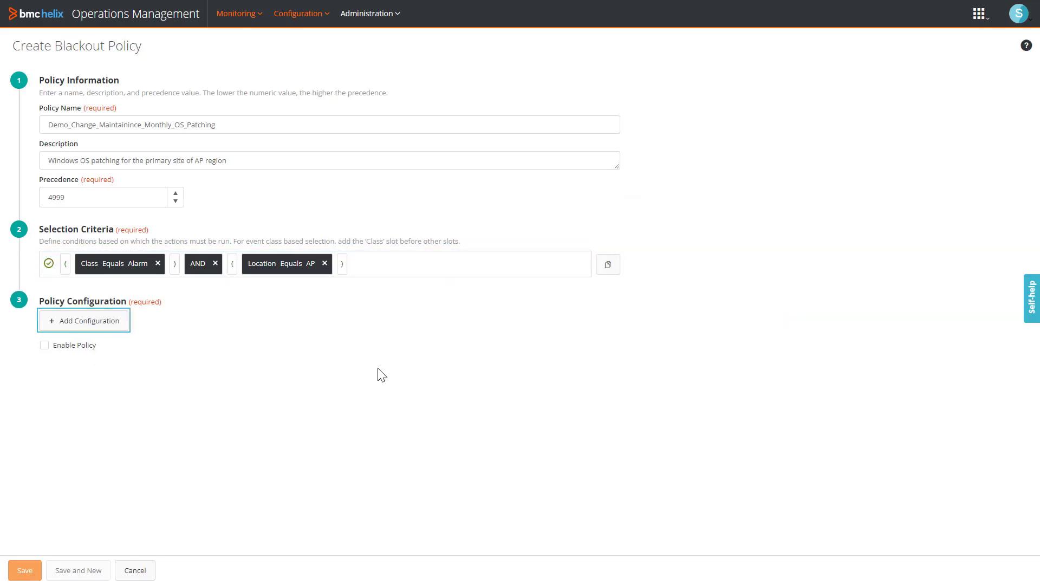
Start adding a policy configuration and advance the walkthrough to the blackout's start and end time.
click(102, 328)
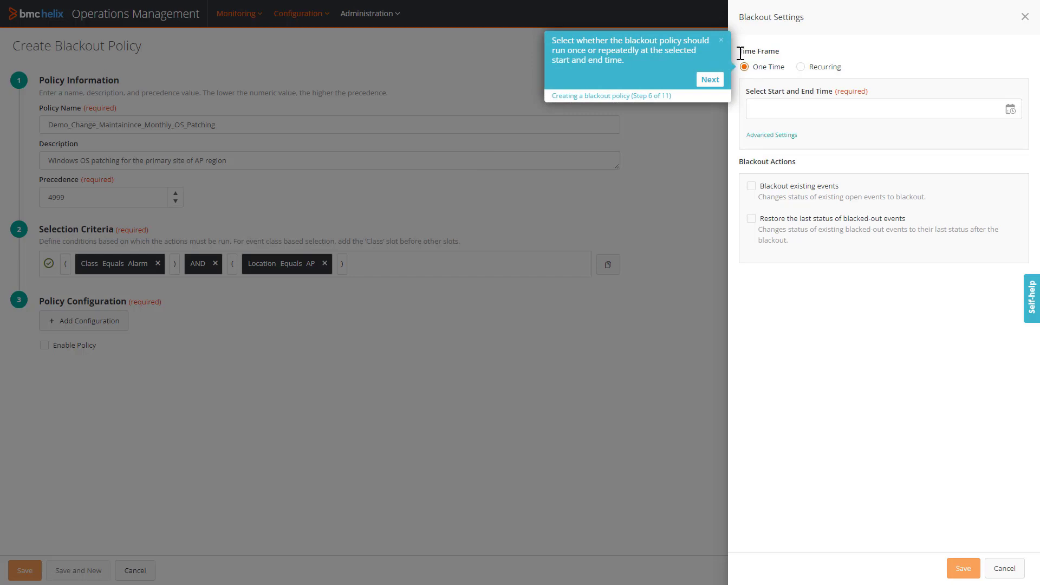
drag(741, 53, 785, 54)
drag(738, 161, 804, 170)
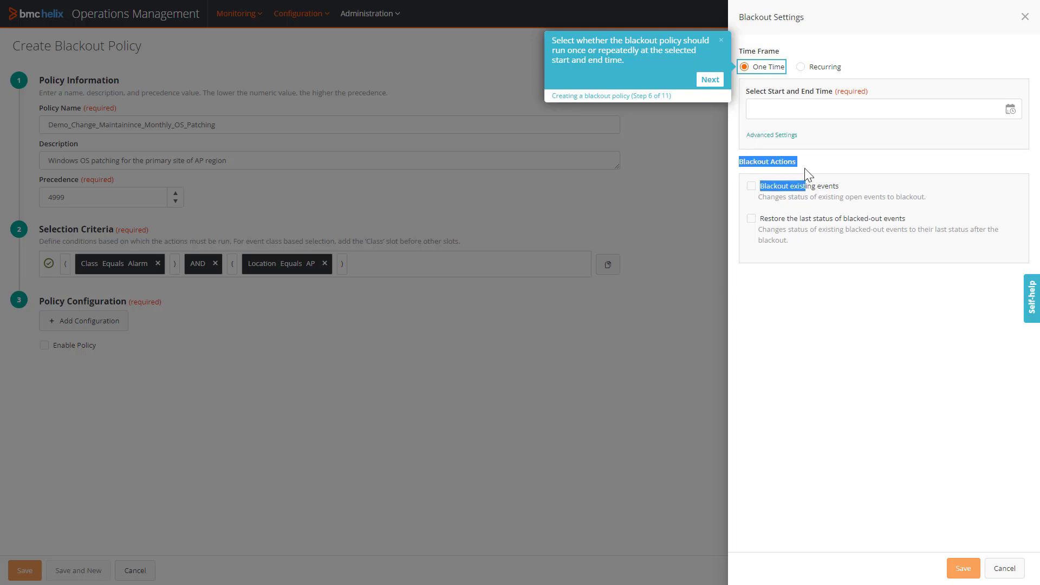
click(988, 477)
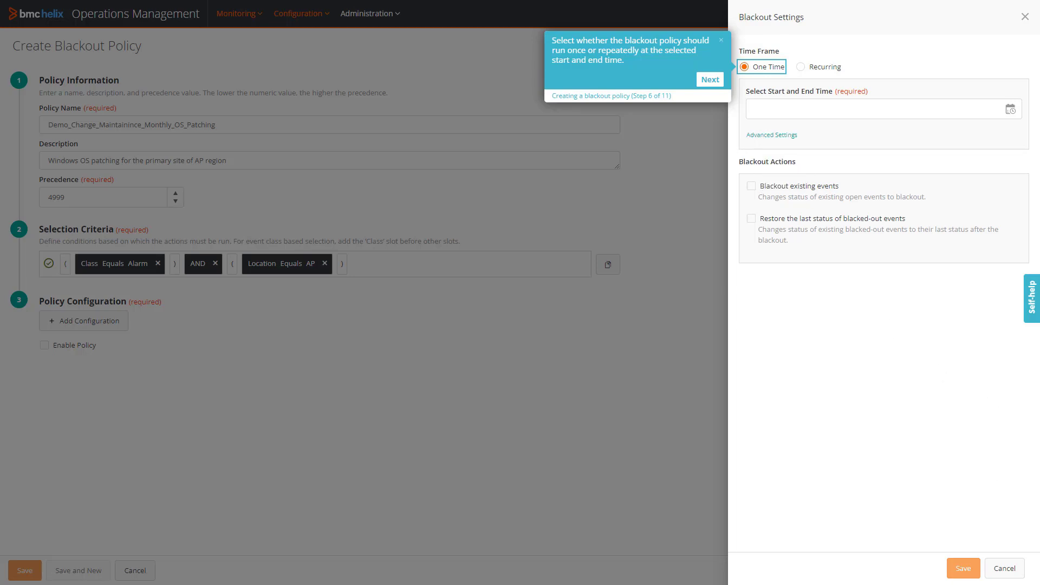
click(710, 79)
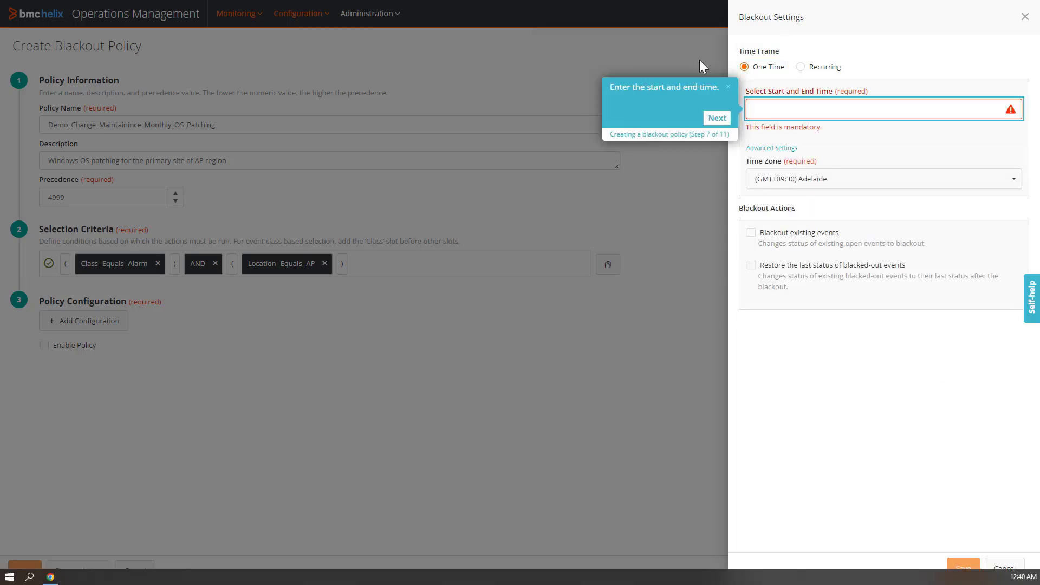
Examine the Recurring time frame's options, then return the blackout's time frame to One Time.
click(772, 69)
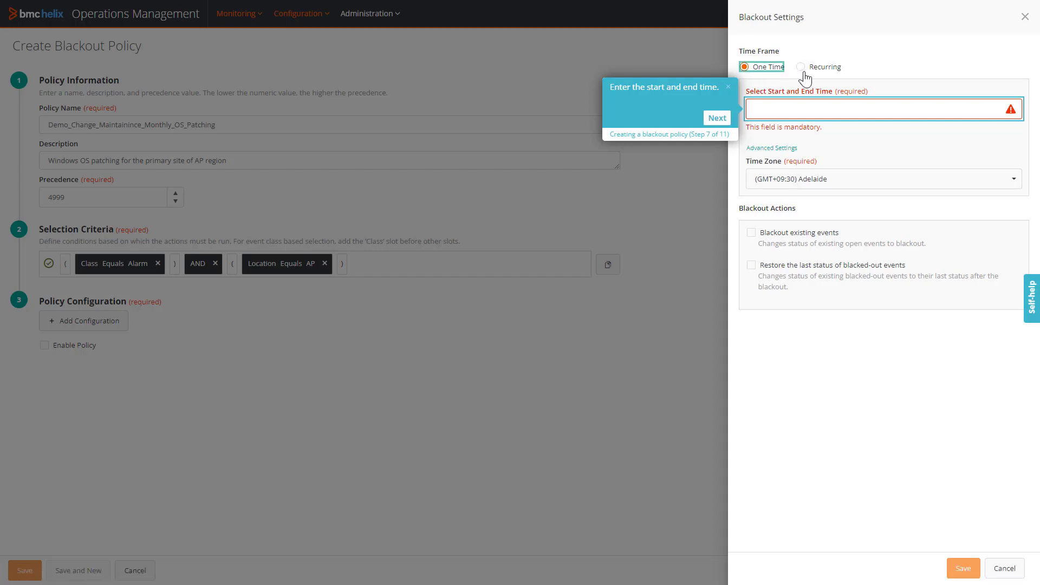
click(801, 68)
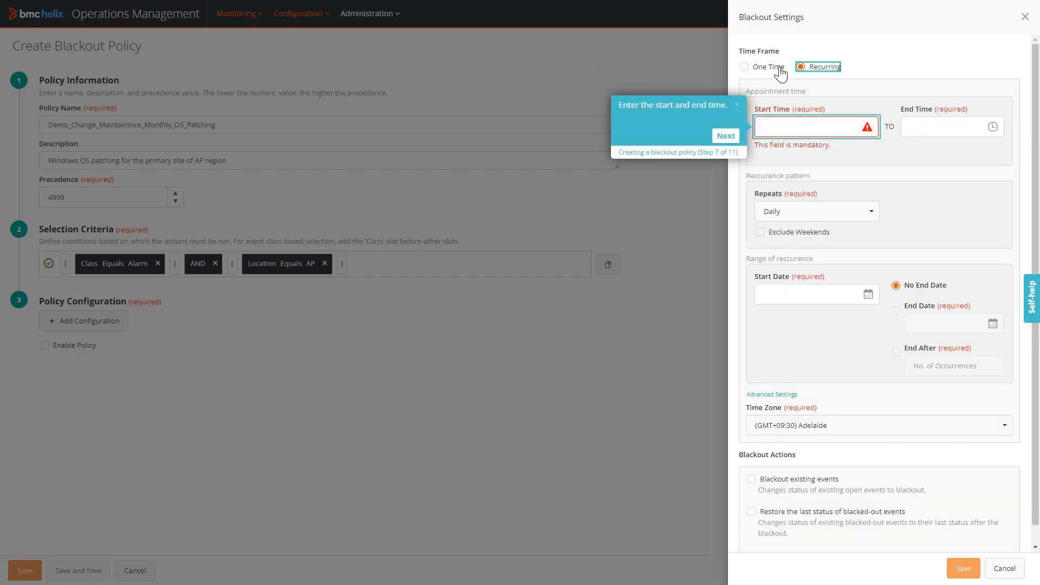
click(780, 69)
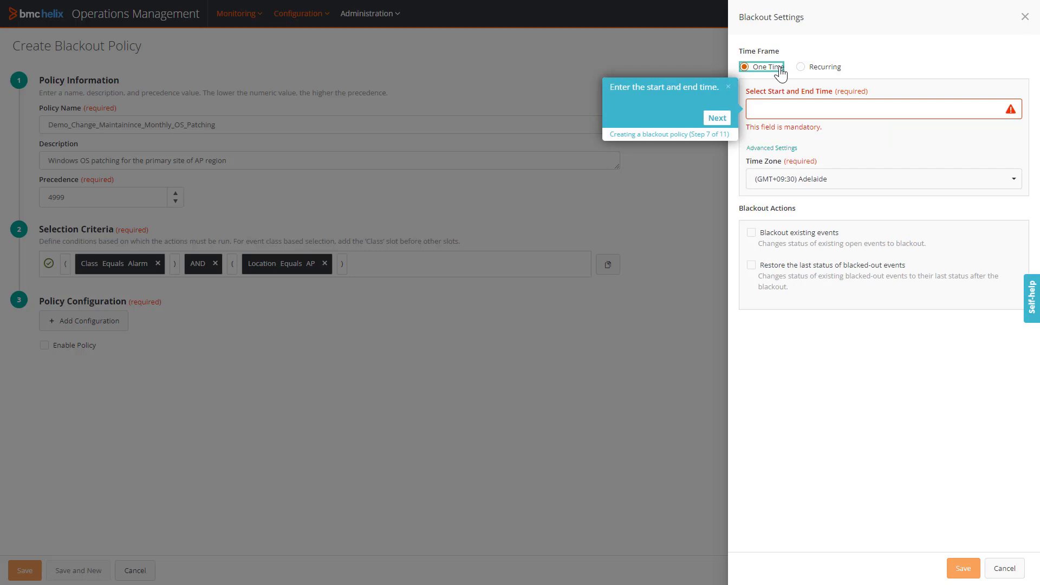
Set the blackout's time zone to (GMT+09:30) Darwin and its one-time start to 19/08/2022 12:40 am.
click(857, 187)
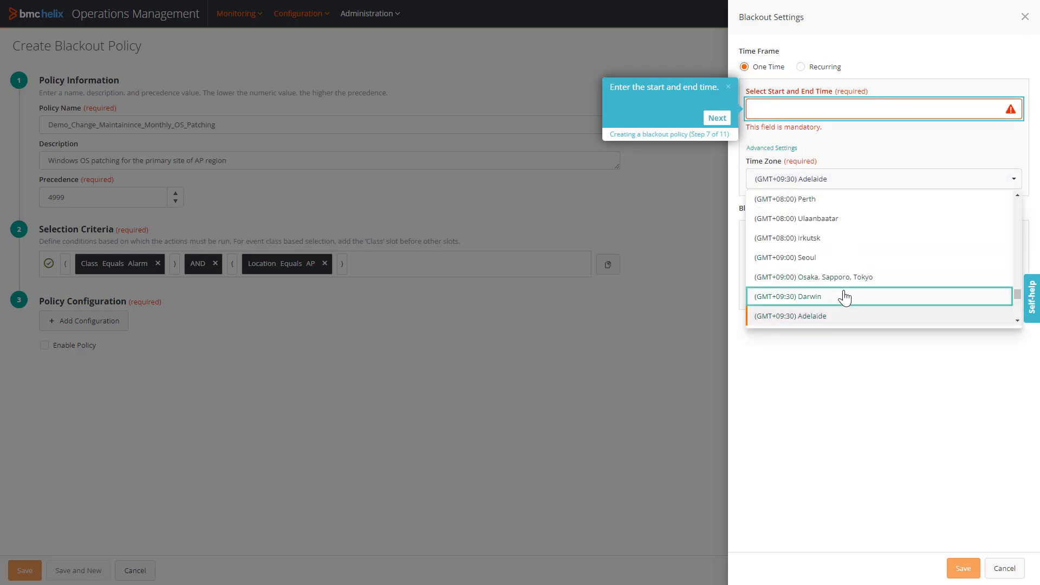
click(844, 298)
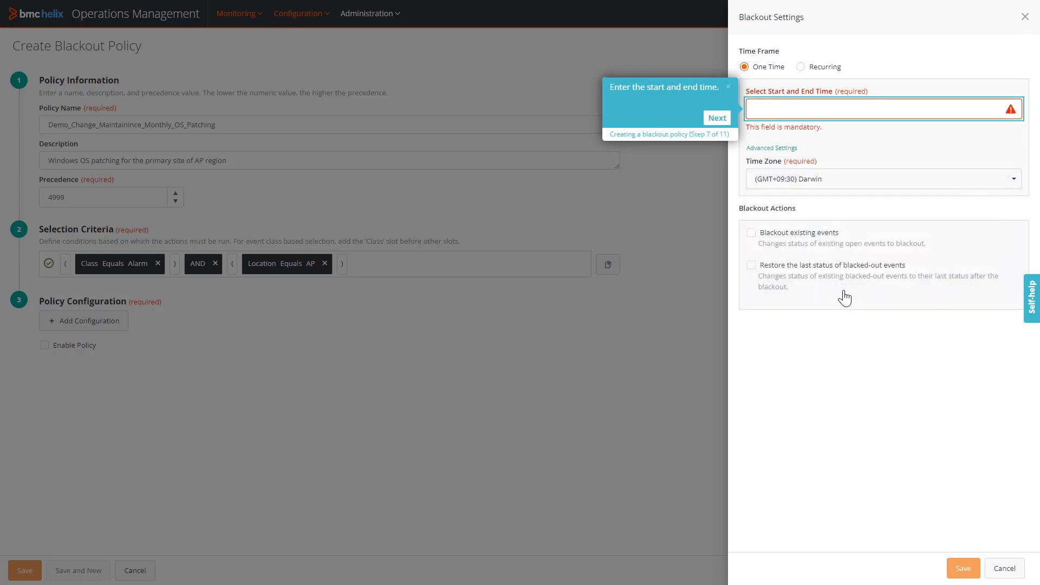
click(838, 109)
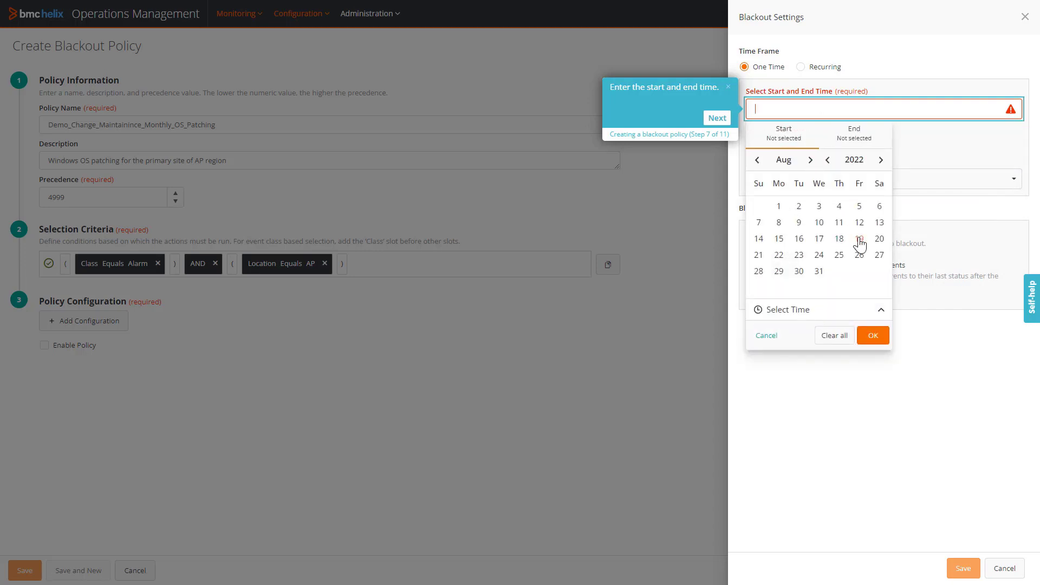
click(859, 240)
click(874, 338)
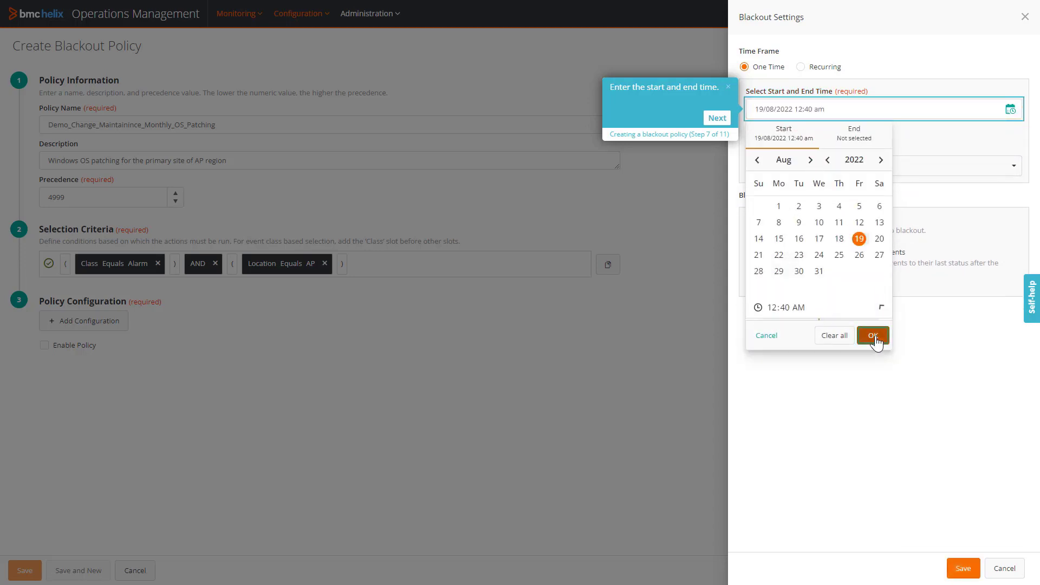
click(874, 338)
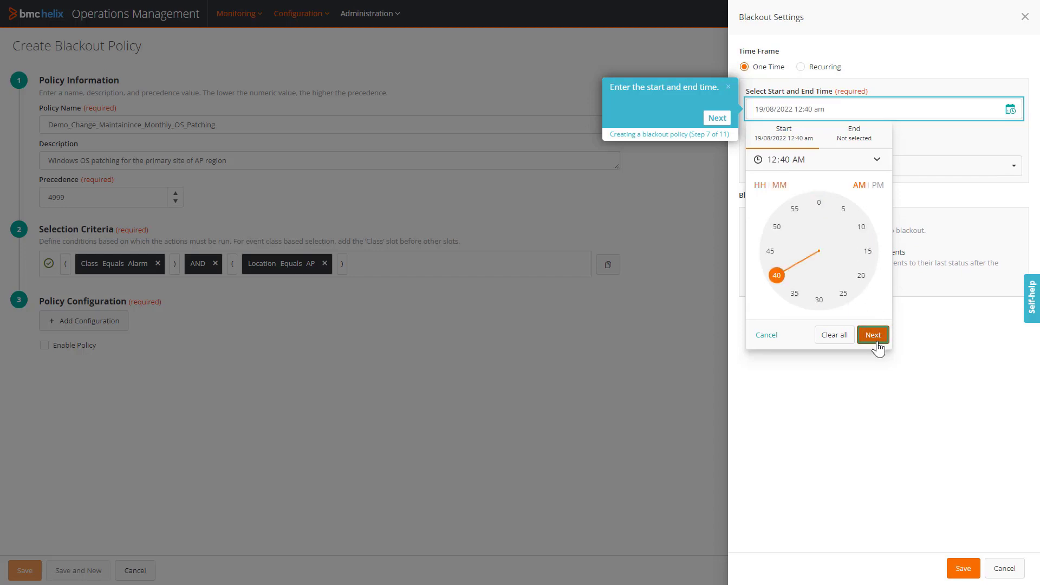
click(873, 335)
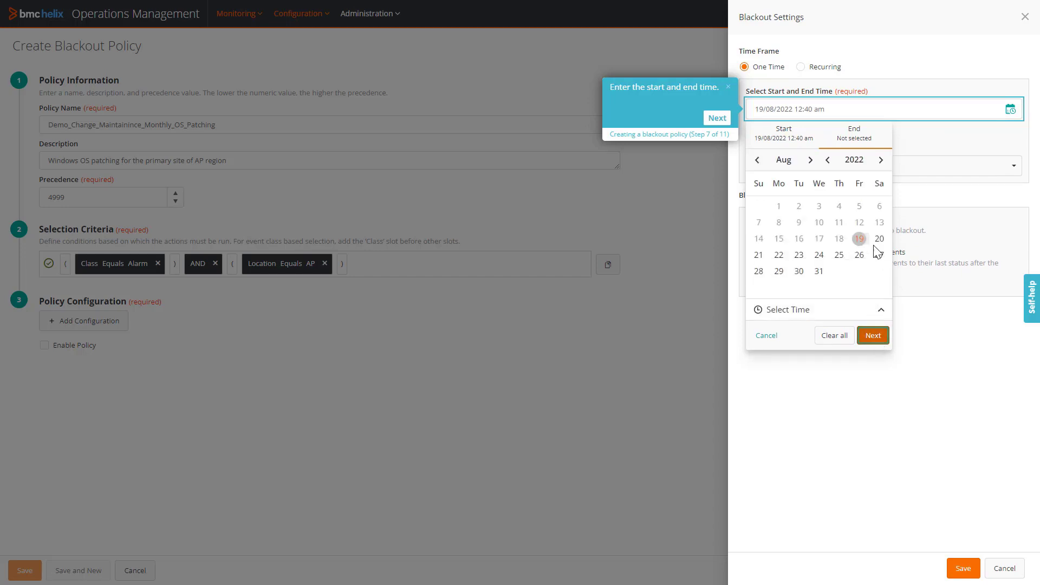
Set the one-time blackout's end to 20/08/2022 12:40 am and confirm the time range.
click(880, 240)
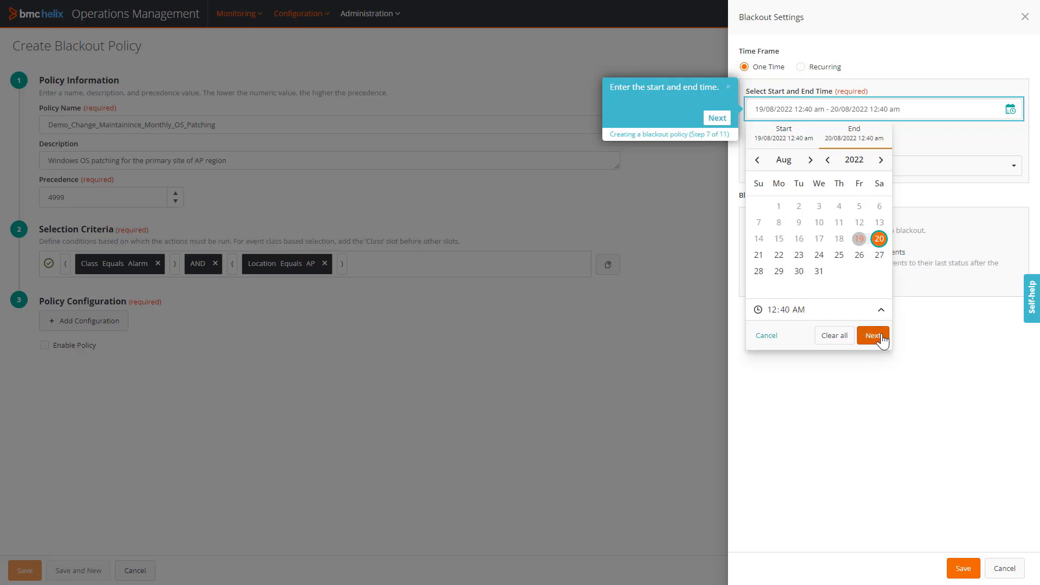
click(879, 337)
click(873, 335)
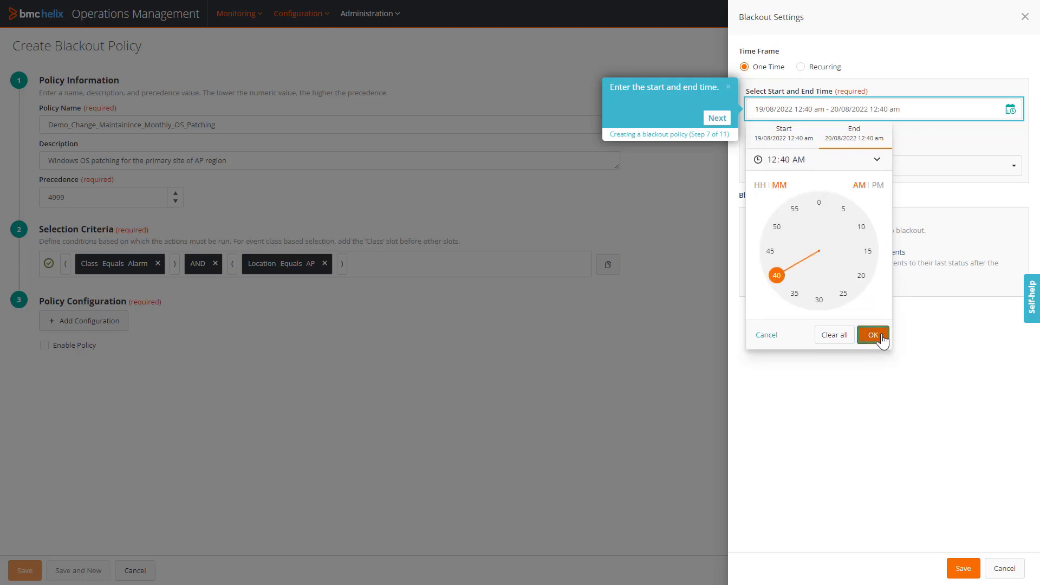
click(873, 336)
Switch the blackout's time frame to Recurring and set its start time to 12:03 AM.
click(801, 67)
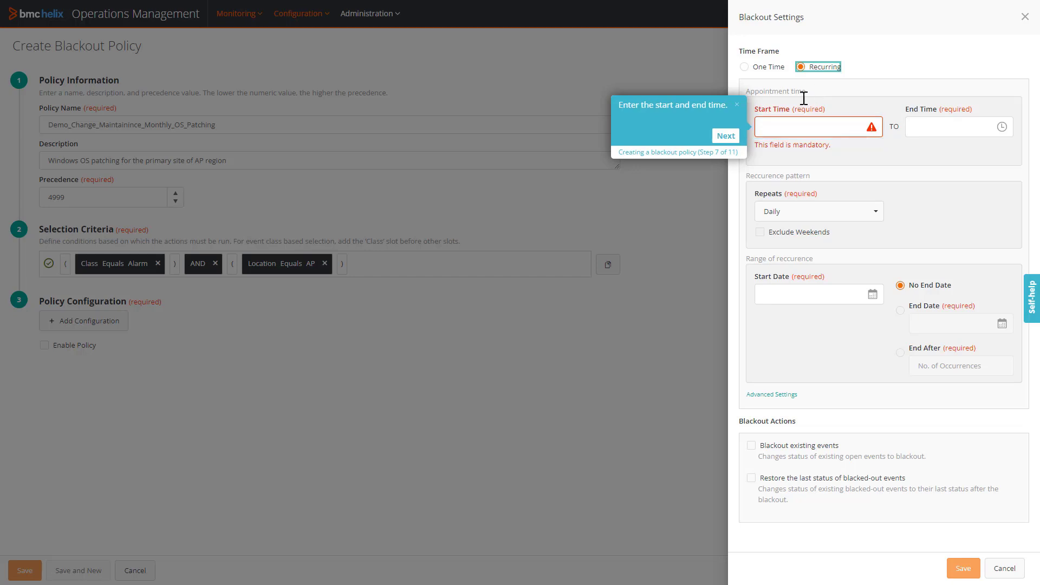
click(871, 126)
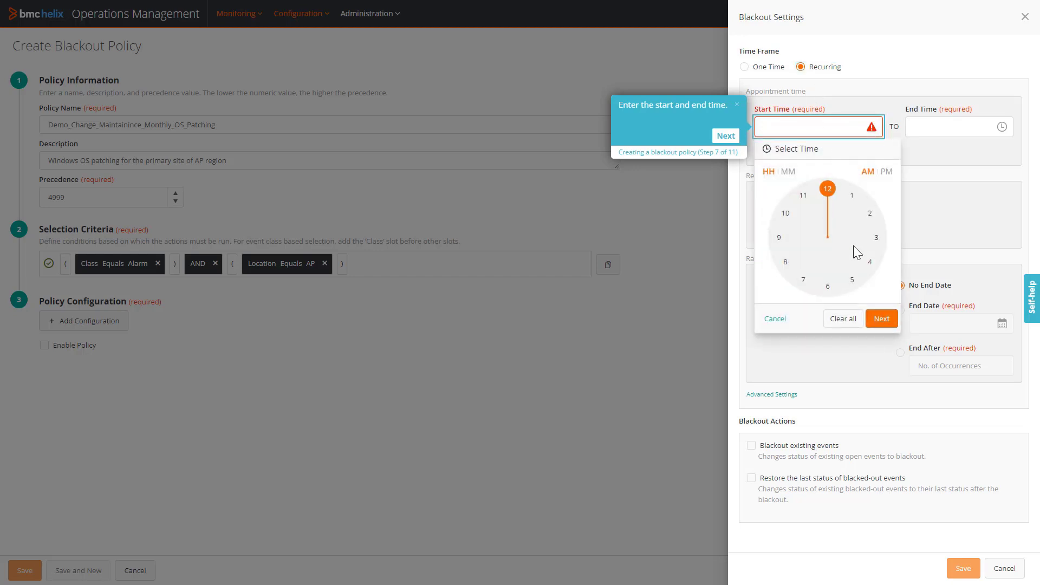
click(890, 323)
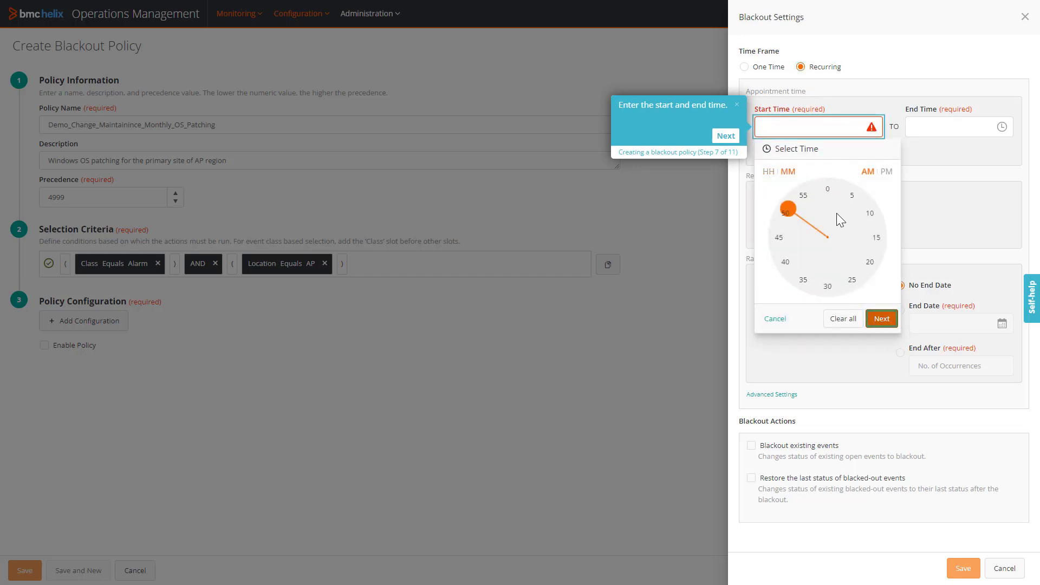
click(836, 208)
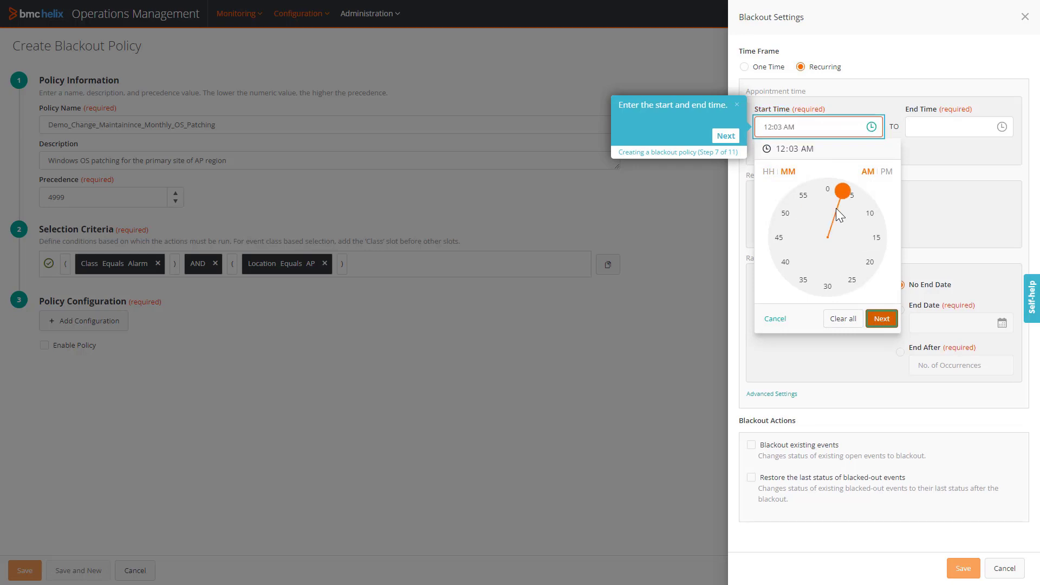
click(879, 323)
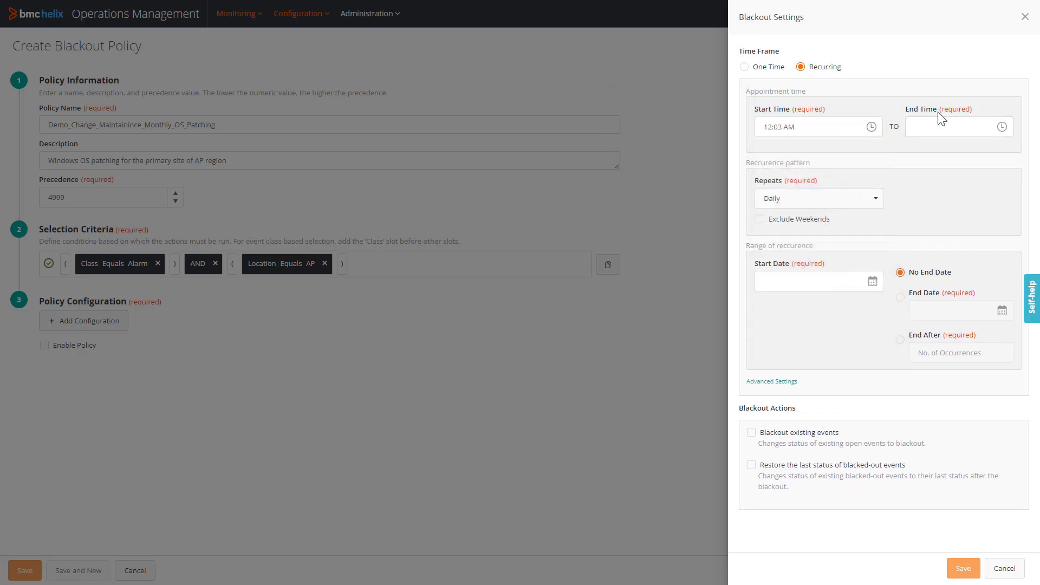
Use the Recurring time frame for the blackout with a start time of 1:07 AM.
click(819, 69)
click(859, 124)
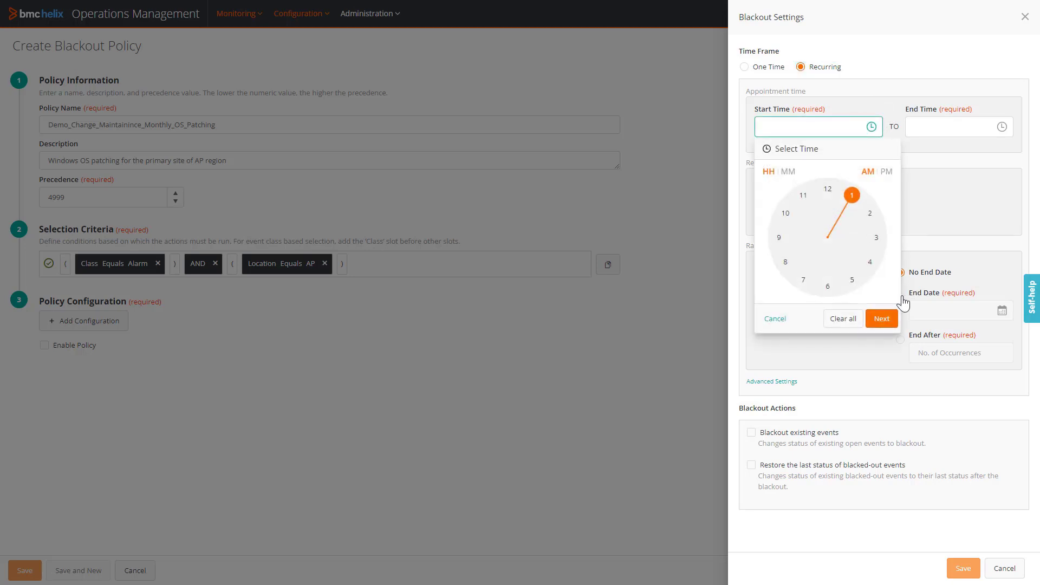
click(888, 319)
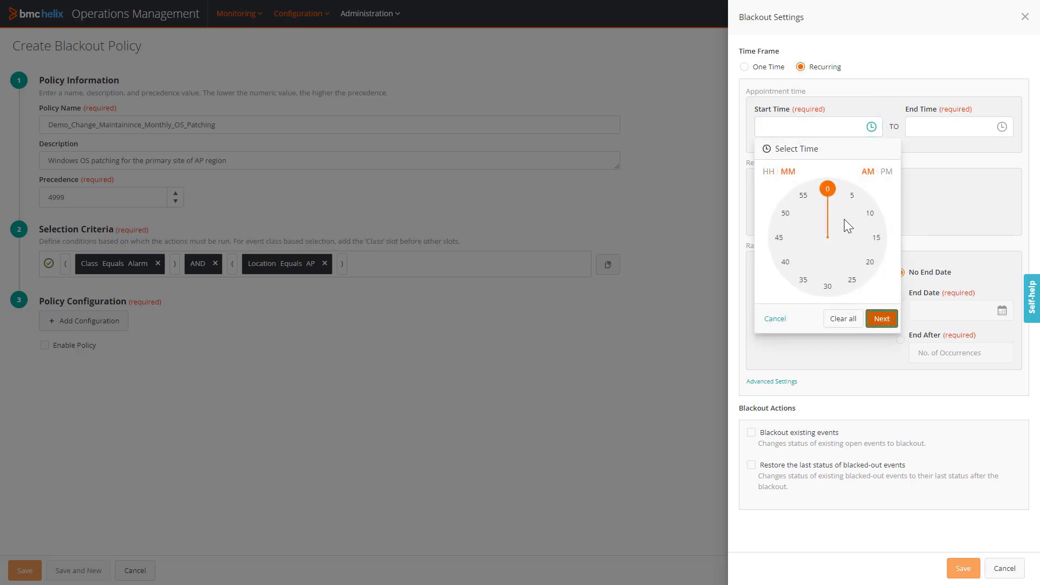
click(843, 218)
click(882, 320)
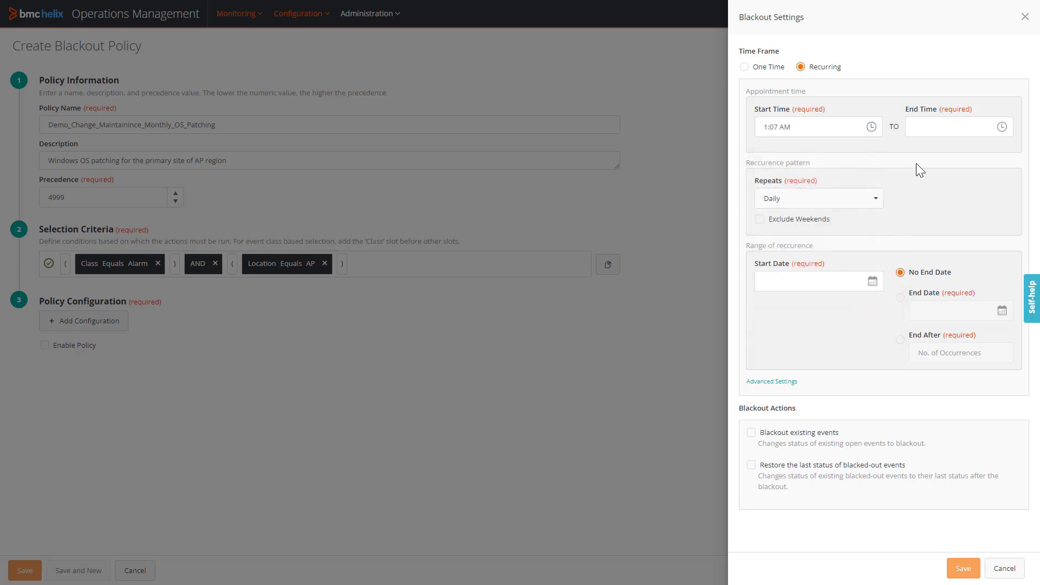
Set the recurring blackout's end time to 1:20 AM.
click(929, 130)
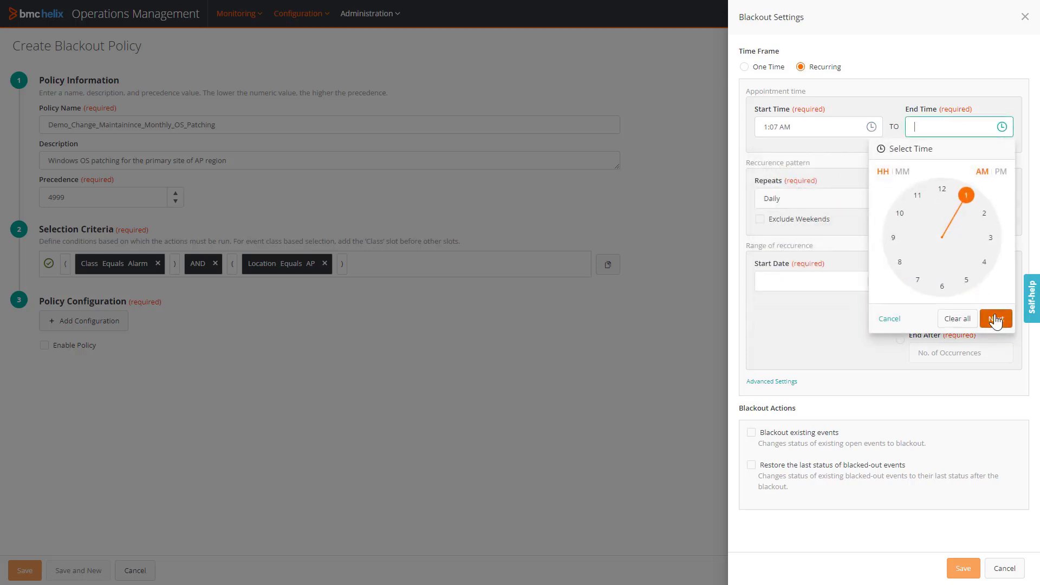
click(995, 319)
click(967, 258)
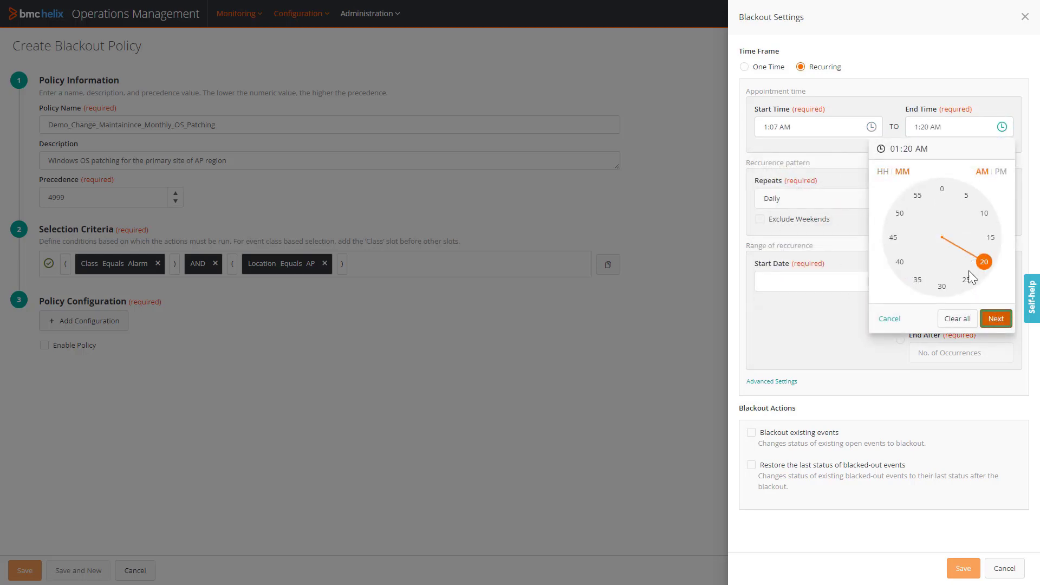
click(997, 318)
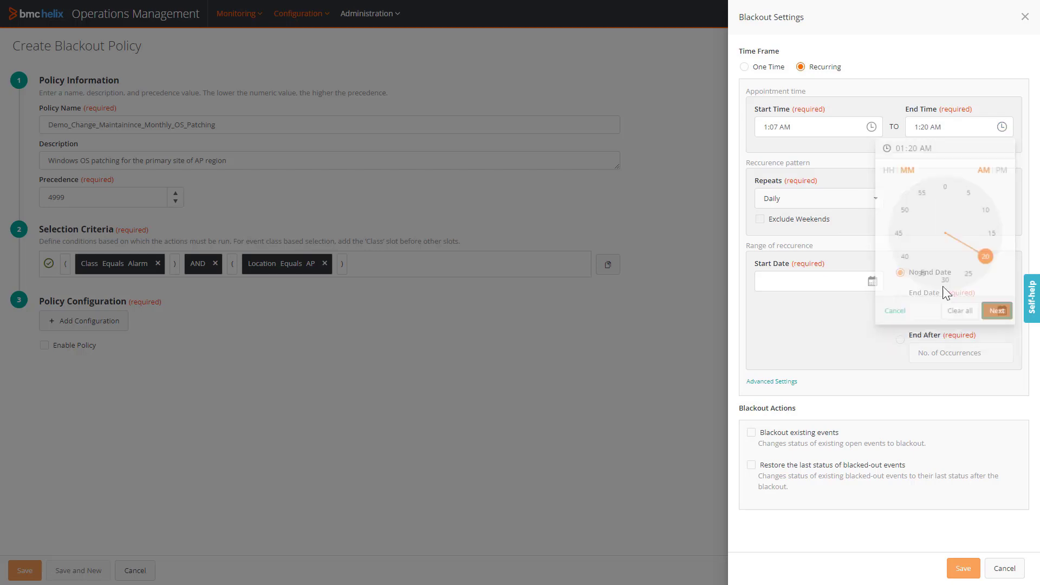
Make the blackout repeat Monthly with active dates 7-9.
click(846, 205)
click(846, 204)
click(846, 204)
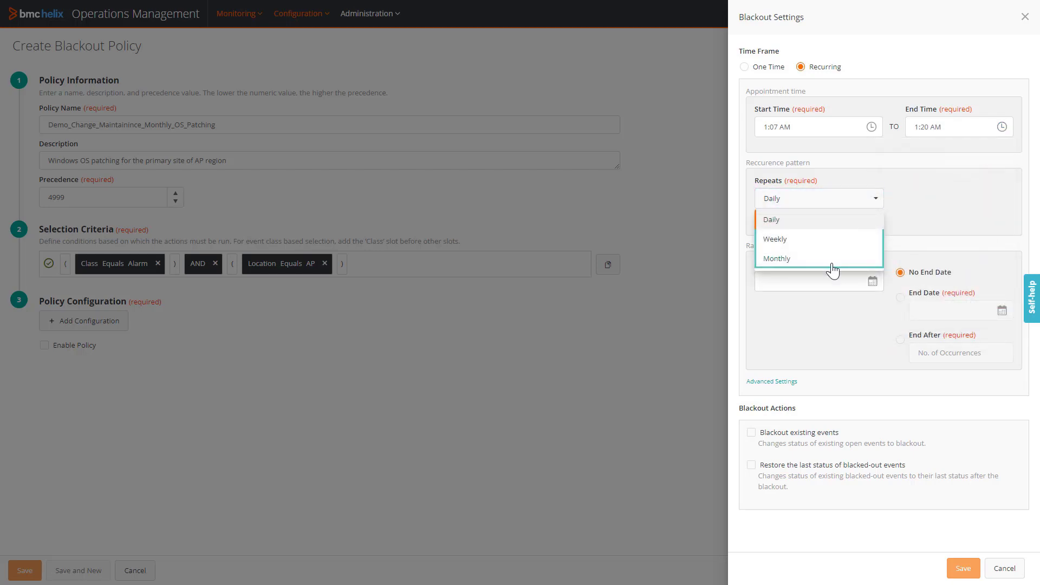
click(832, 265)
click(832, 236)
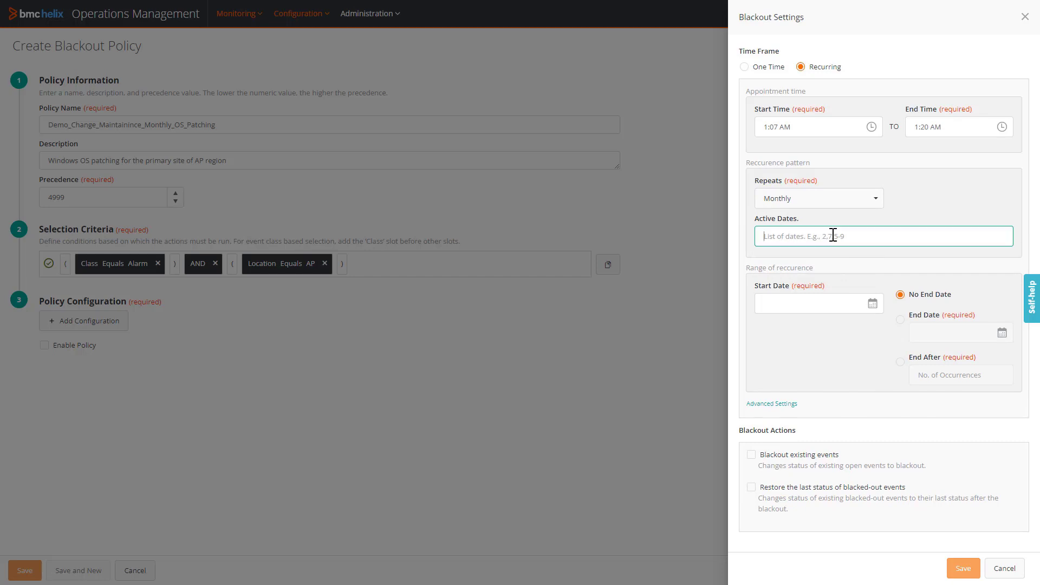
text(7-9)
Set the start date of the recurrence range to 19/08/2022.
click(850, 301)
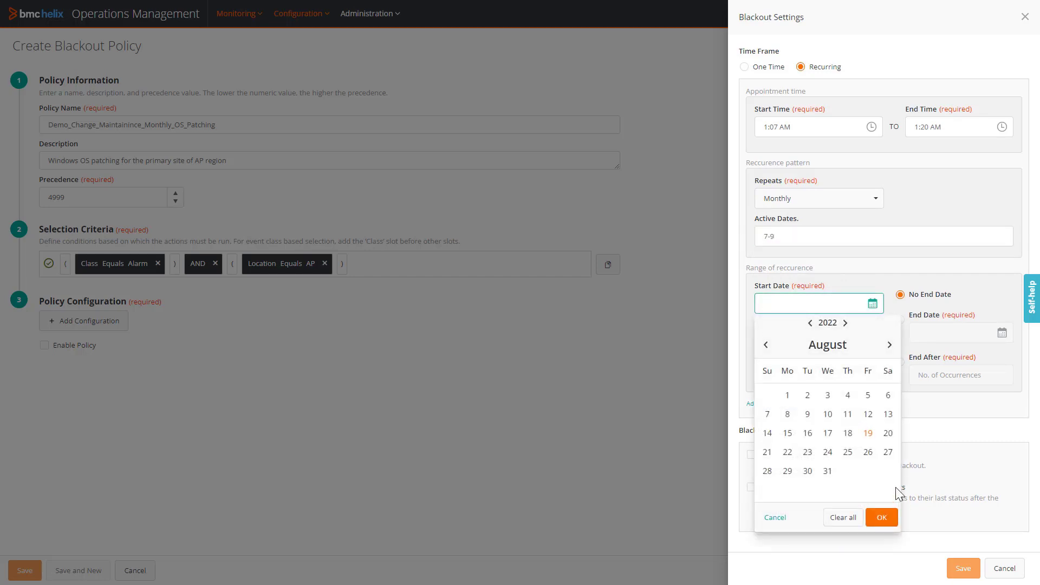
click(867, 433)
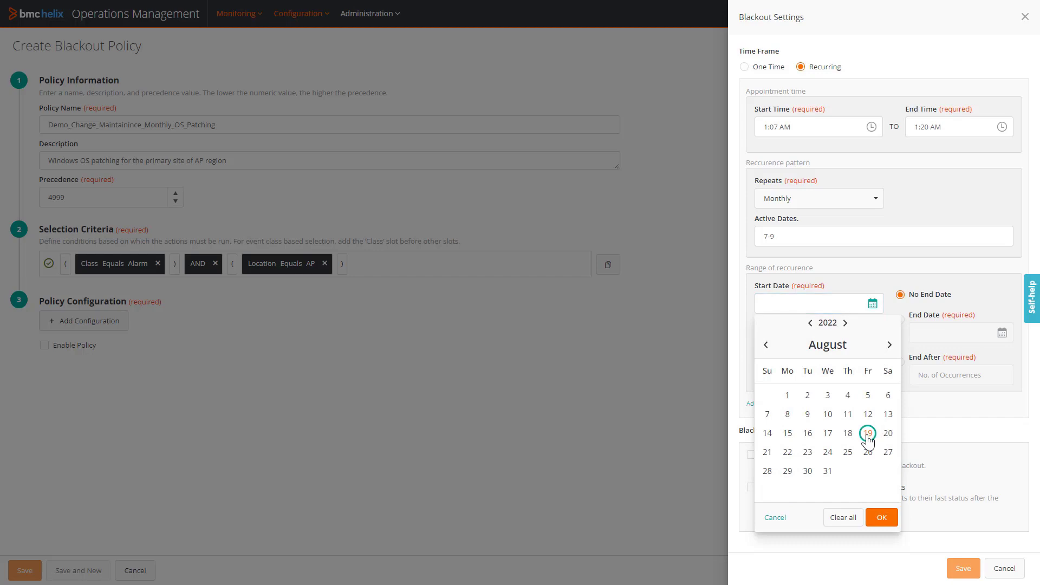
click(881, 517)
Limit the recurrence range with an end date of 31/12/2022.
click(899, 319)
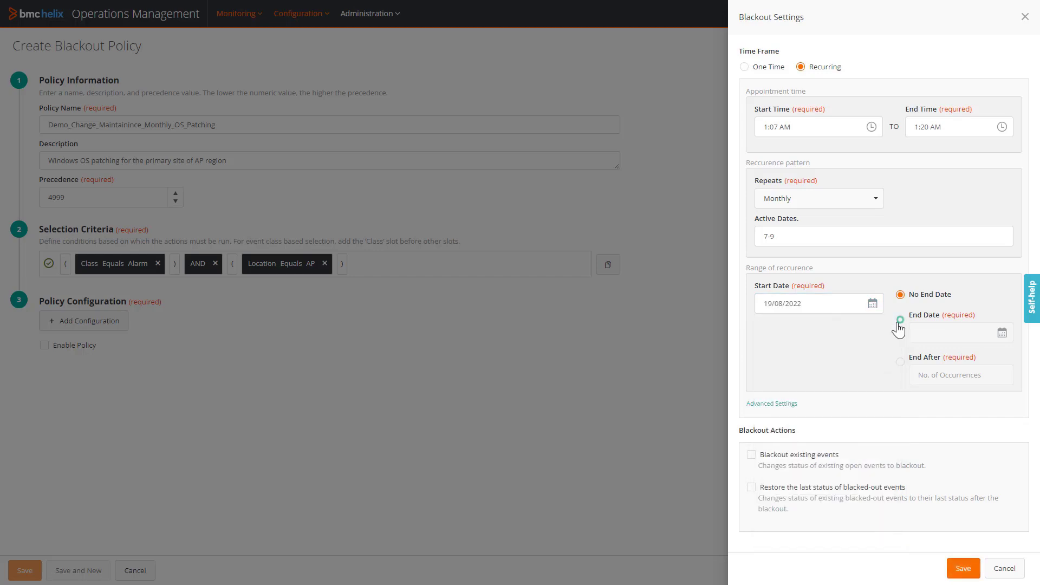
click(927, 326)
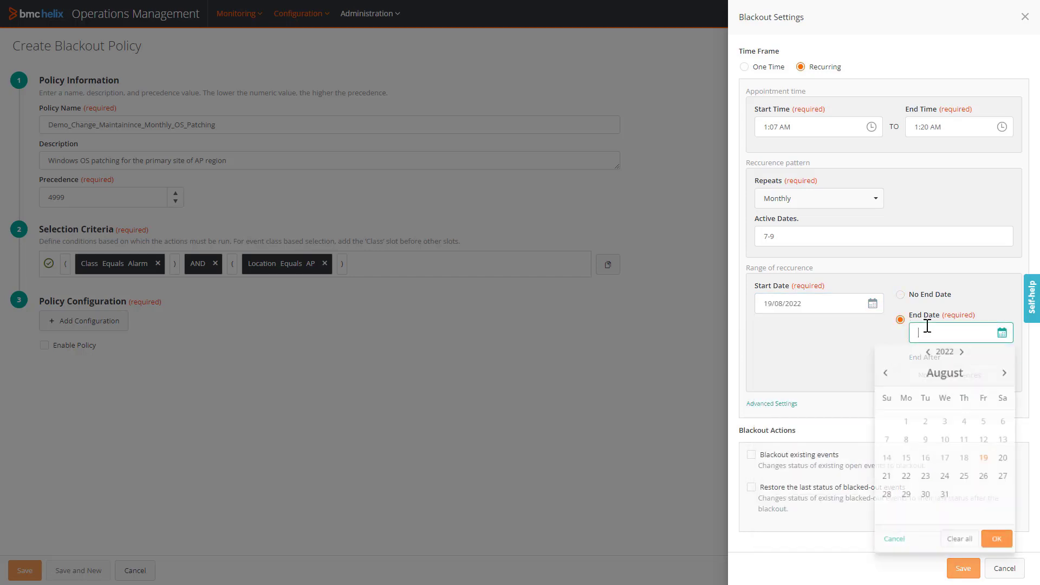
click(1004, 374)
click(1004, 374)
click(1004, 375)
click(1004, 374)
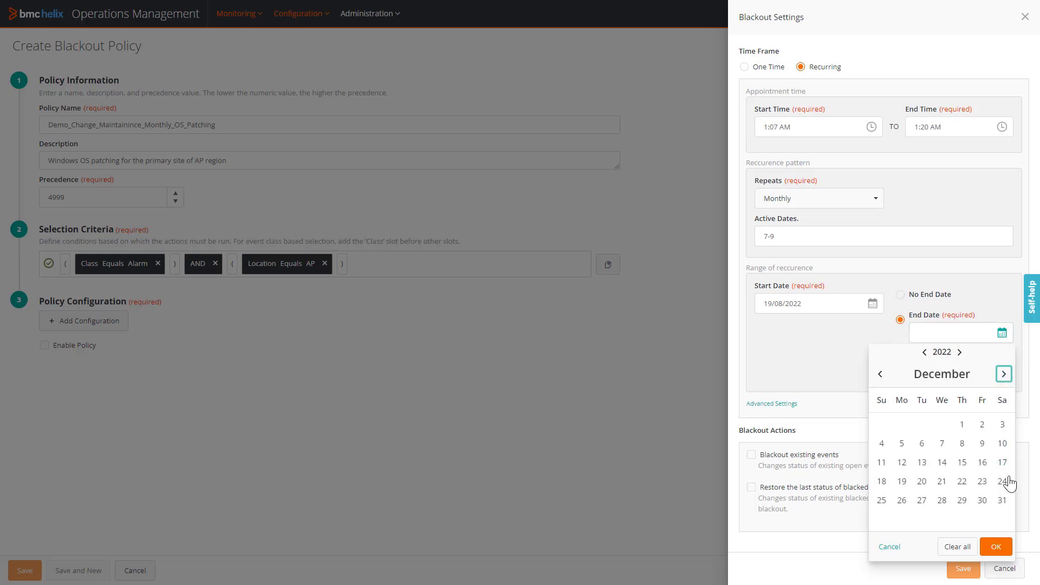
click(1001, 502)
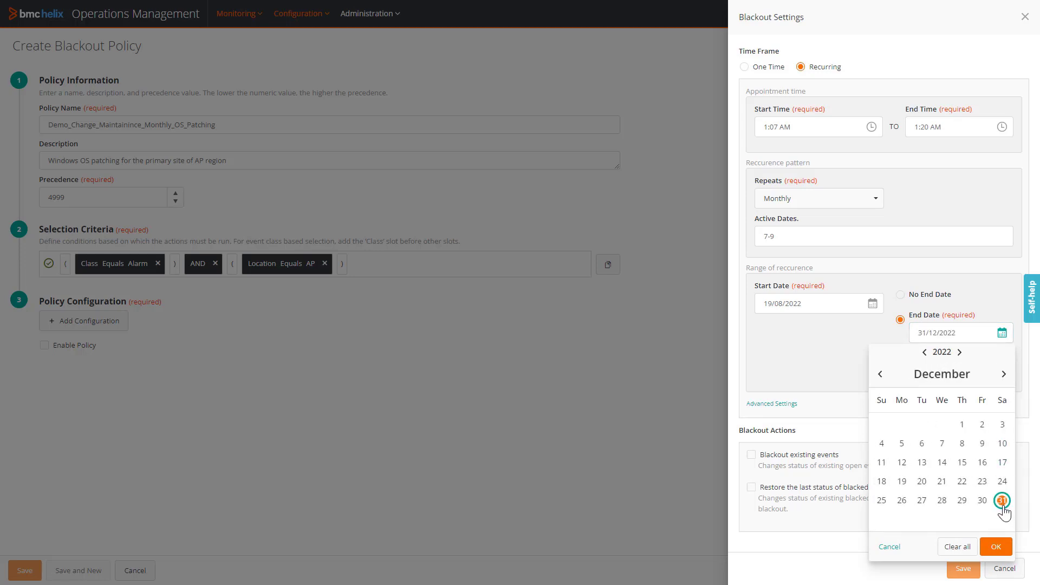
click(998, 547)
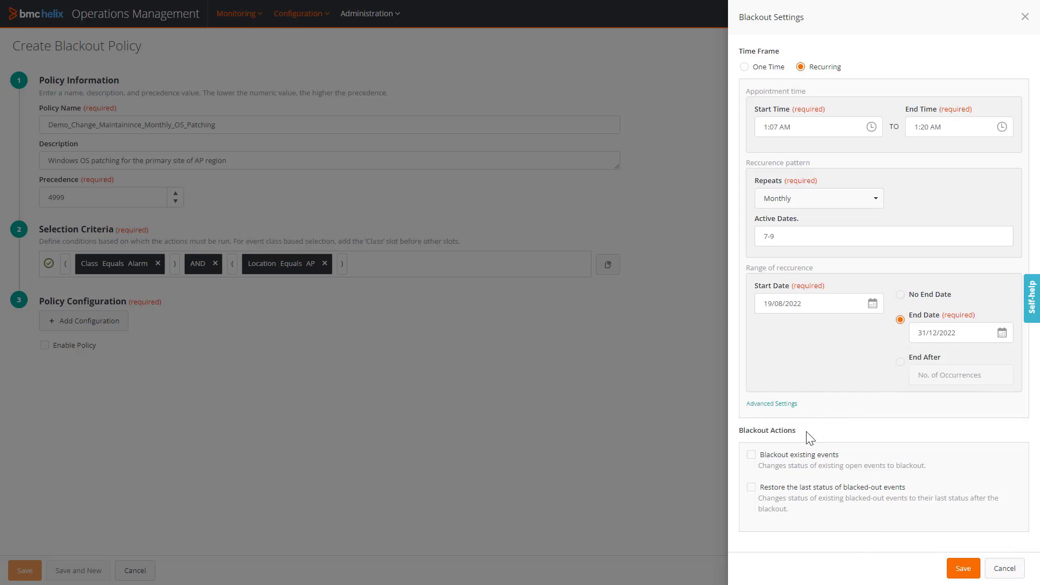
Enable both blackout actions: blackout existing events and restore the last status of blacked-out events.
drag(739, 437, 807, 431)
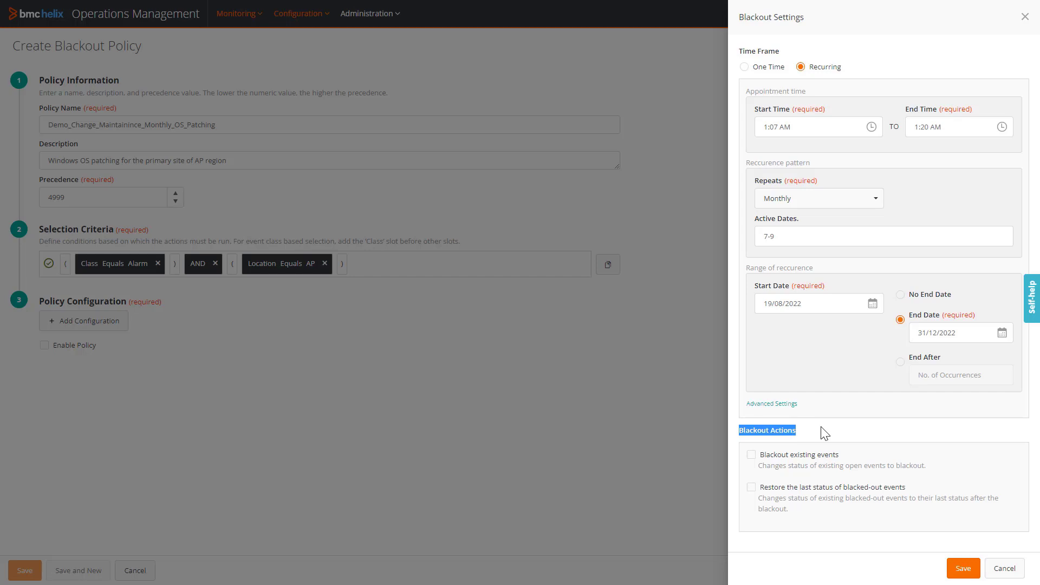
click(824, 433)
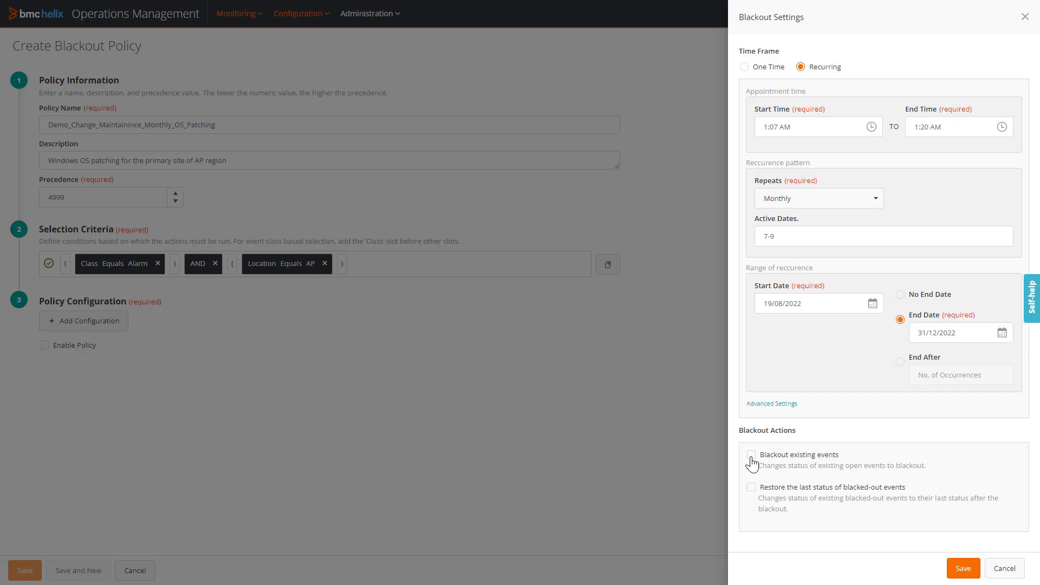
click(751, 457)
click(752, 491)
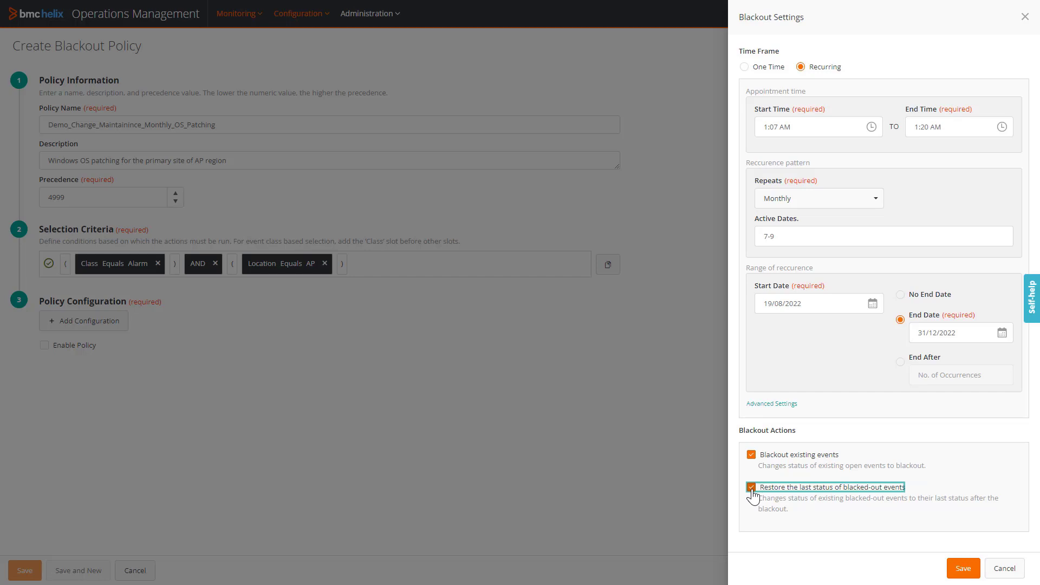
Save the blackout settings, and save the policy with Enable Policy turned on.
click(968, 571)
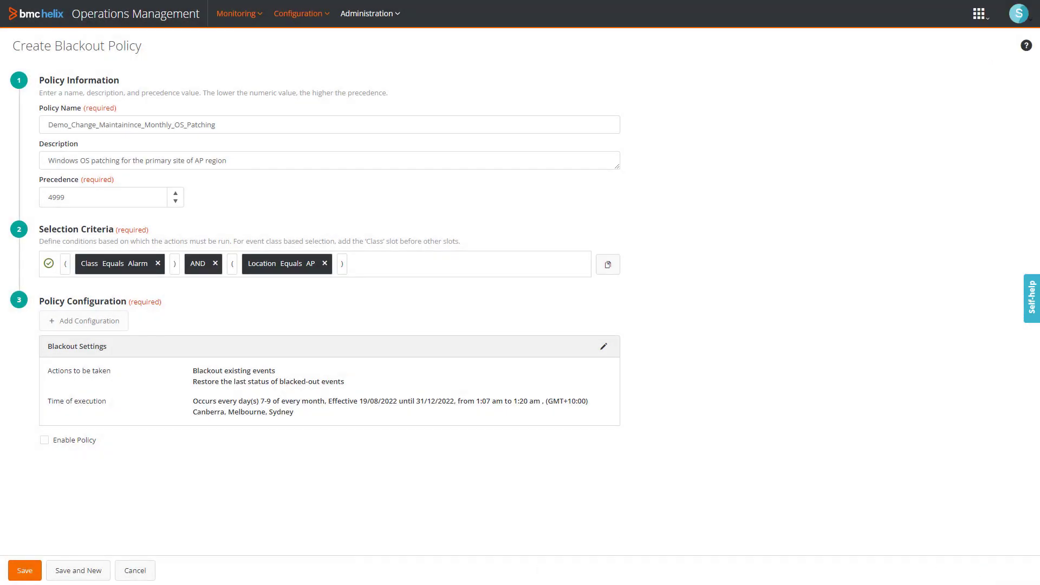
click(44, 441)
click(25, 571)
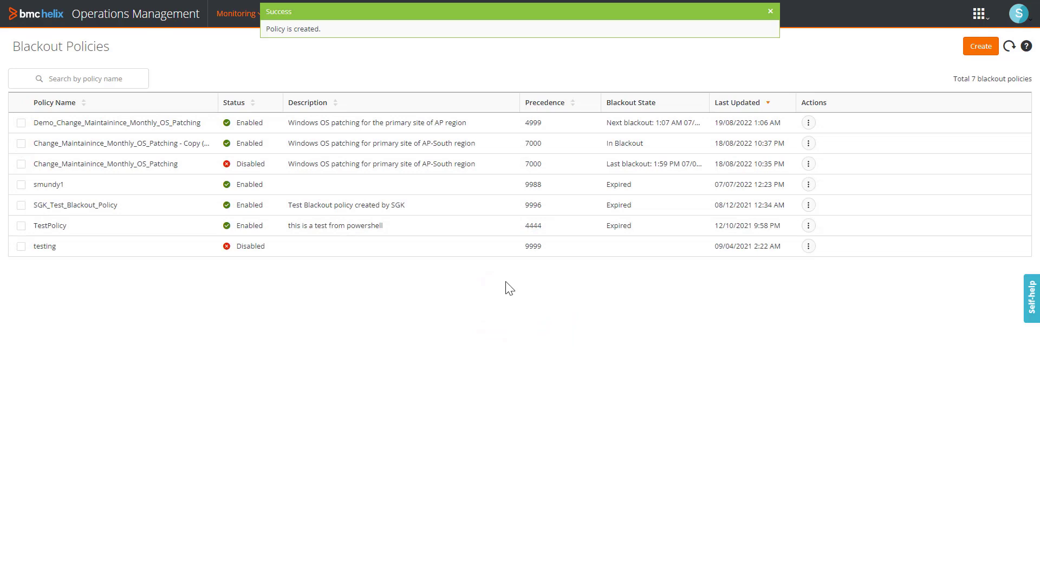
Open the Events monitoring page.
mouse_move(231, 16)
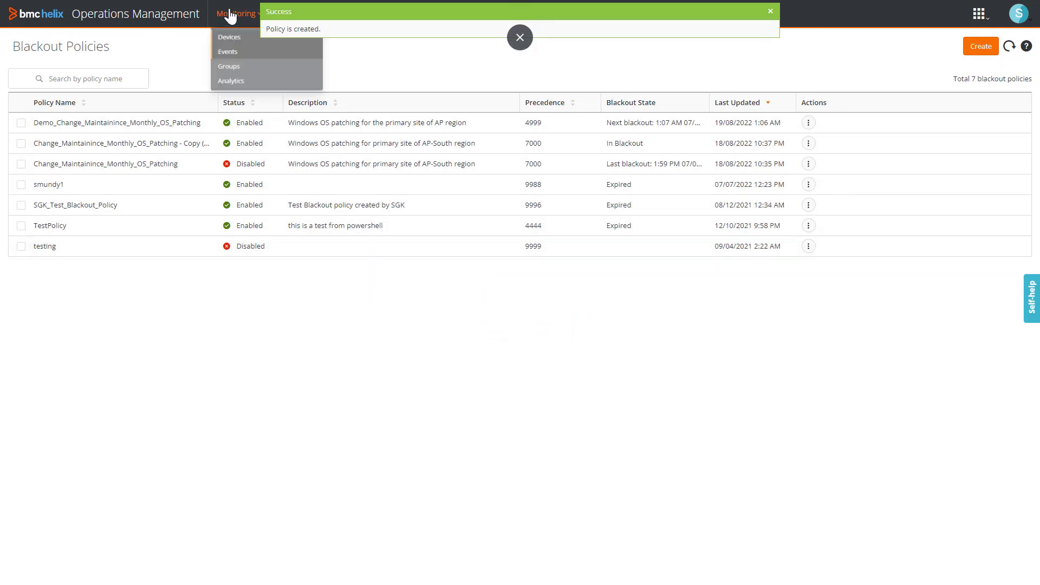
click(231, 55)
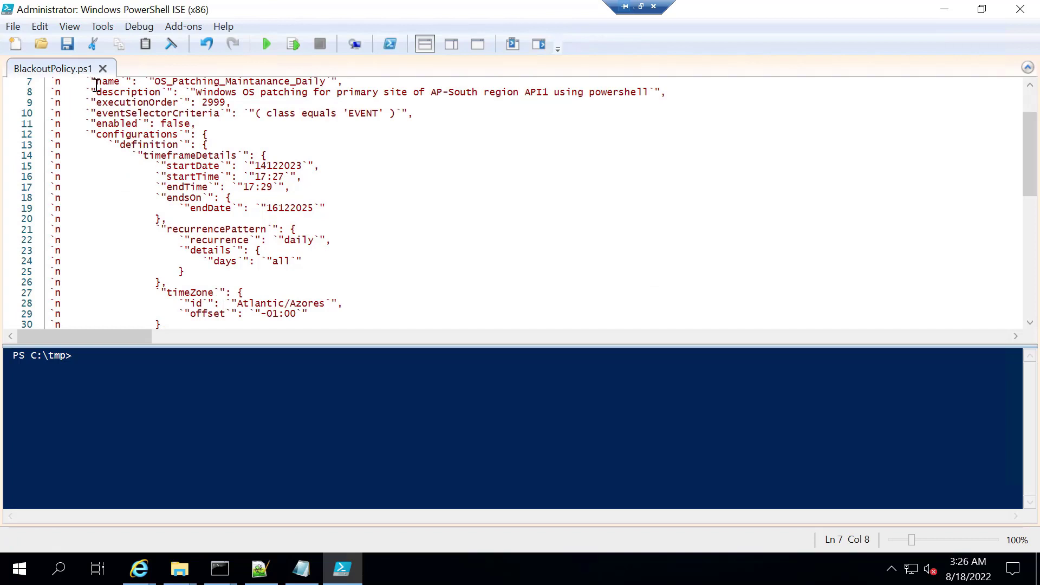
Examine the policy definition in BlackoutPolicy.ps1, especially the recurrence pattern and the start and end dates and times.
drag(95, 85, 389, 280)
click(388, 281)
drag(187, 232, 327, 244)
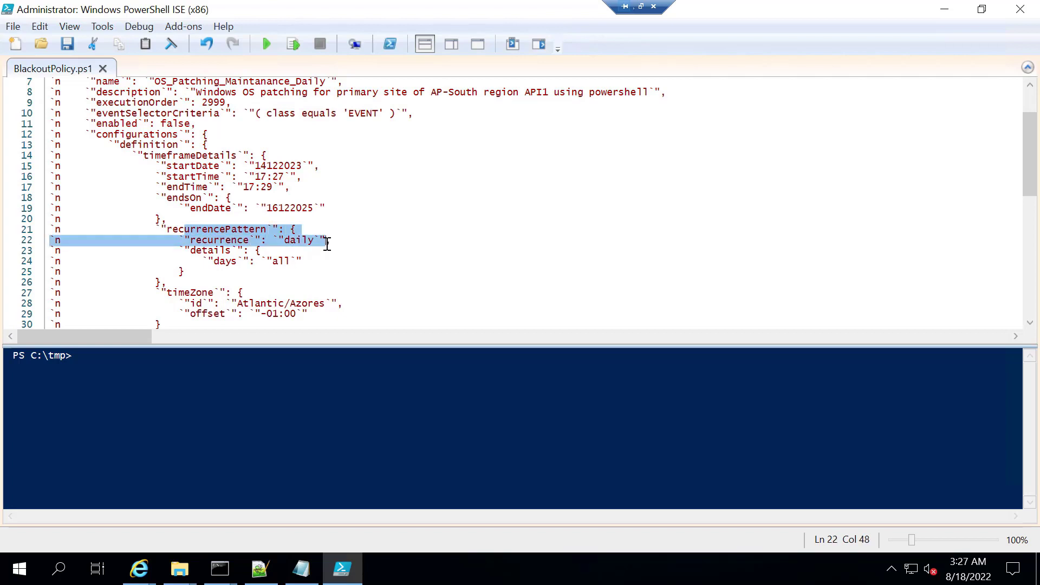
click(385, 223)
drag(168, 165, 325, 209)
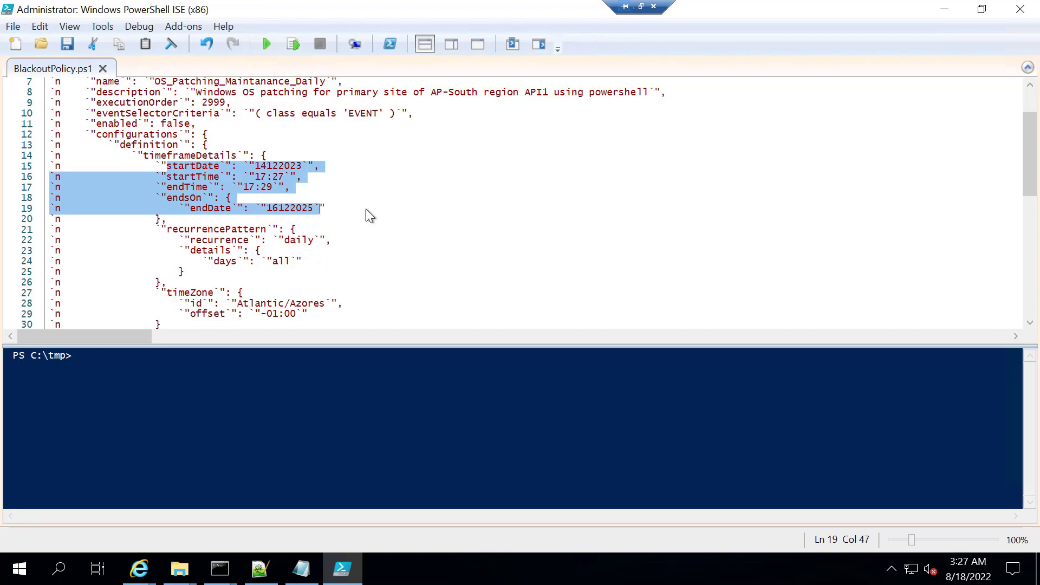
click(405, 223)
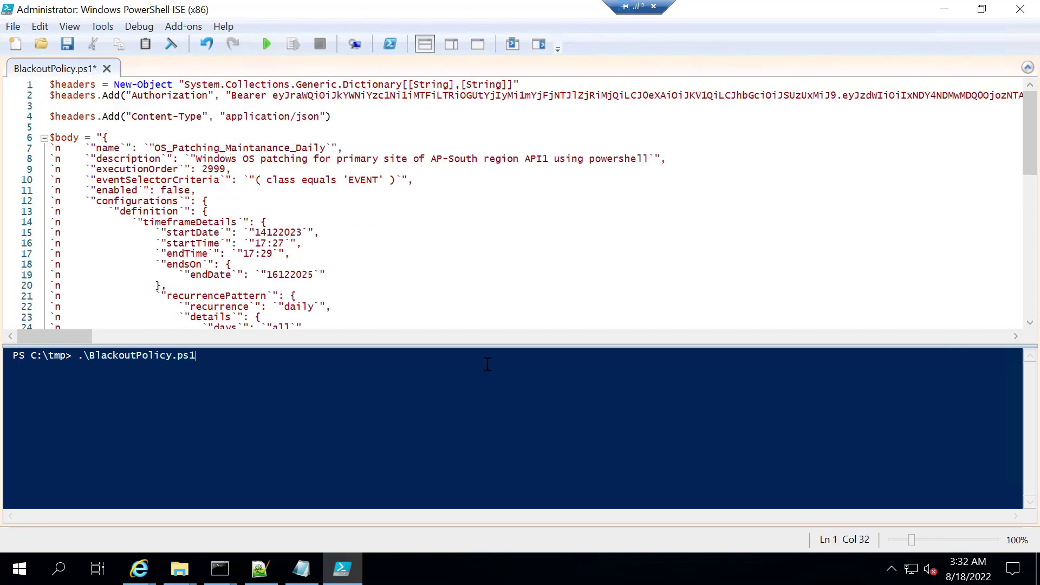
Run the .\BlackoutPolicy.ps1 script from C:\tmp to create the daily blackout policy, and check the returned resource ID.
key(Return)
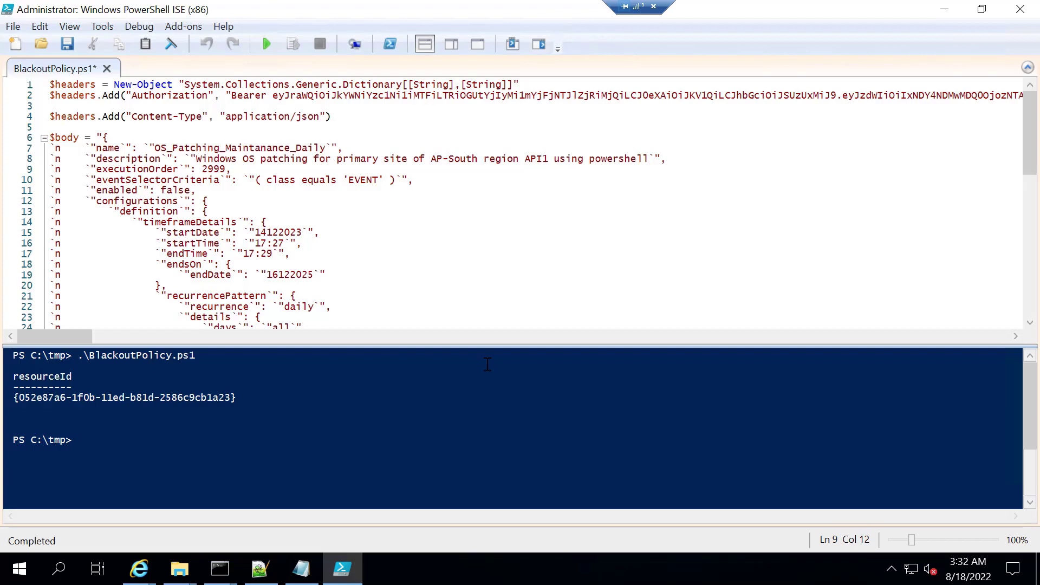
drag(148, 398, 188, 398)
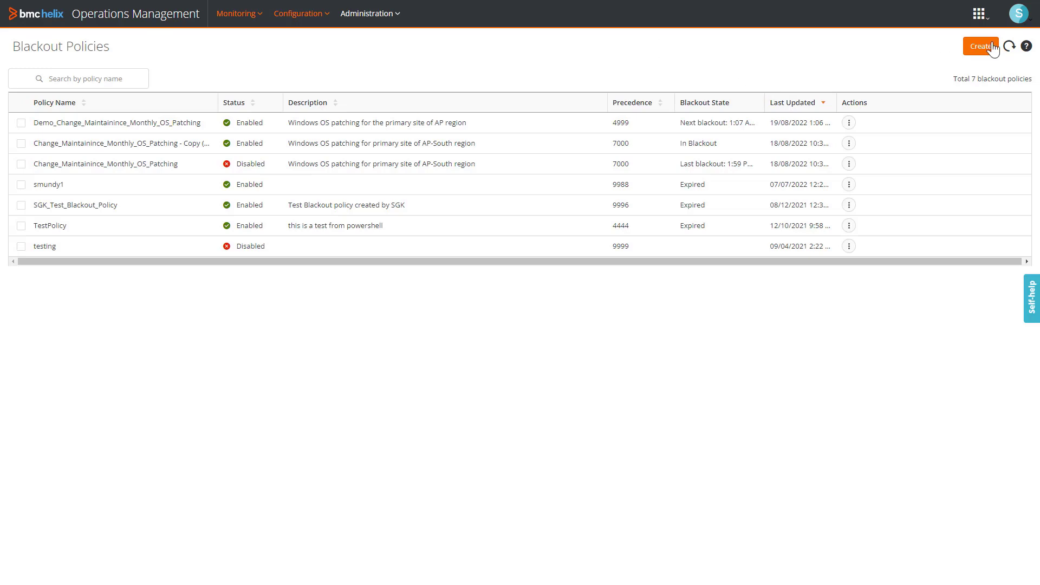
In BMC Helix Operations Management, refresh the Blackout Policies list and check the description of the OS_Patching_Maintanance_Daily policy.
click(1009, 48)
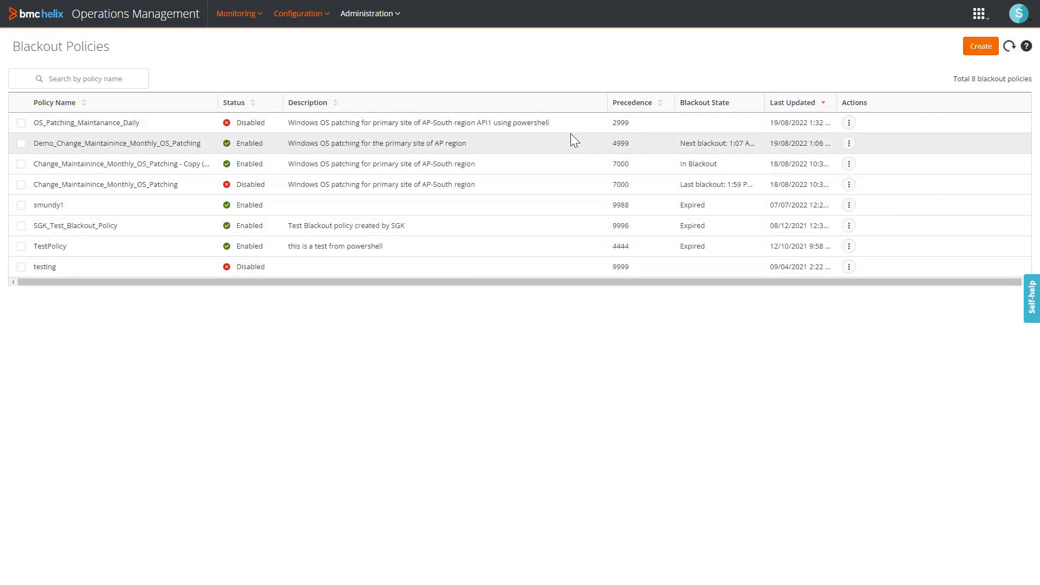
drag(493, 123, 550, 120)
click(550, 121)
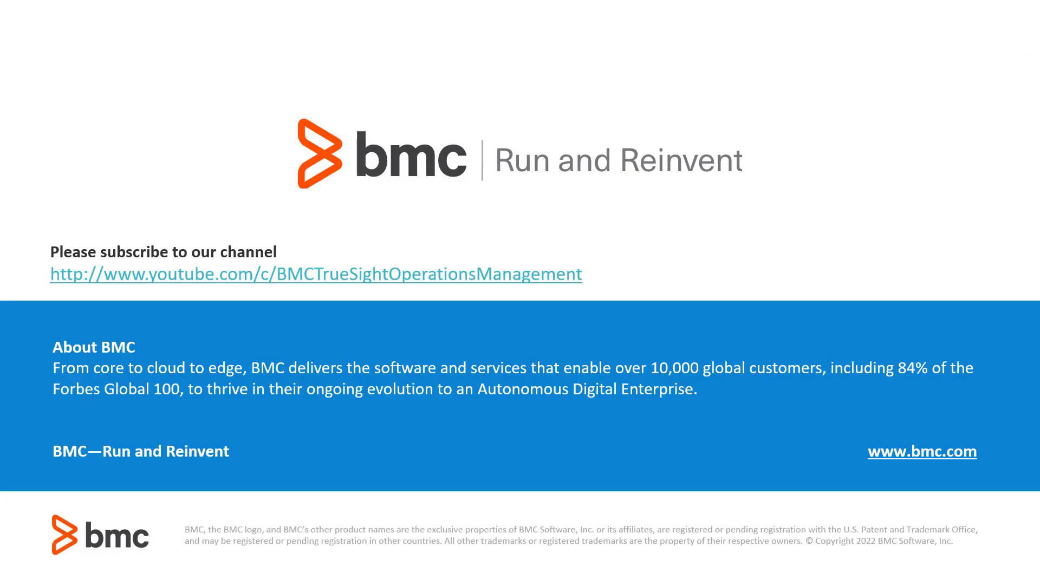